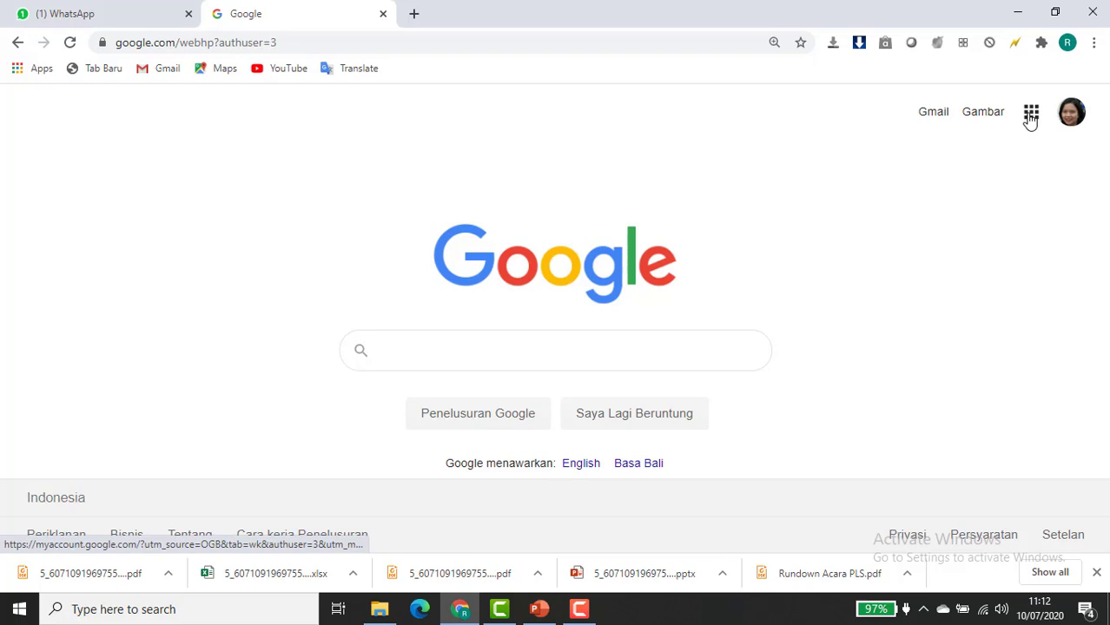
Open the ENGLISH LM XII class in Google Classroom and view its stream.
{"action": "left_click", "coordinate": [1031, 116]}
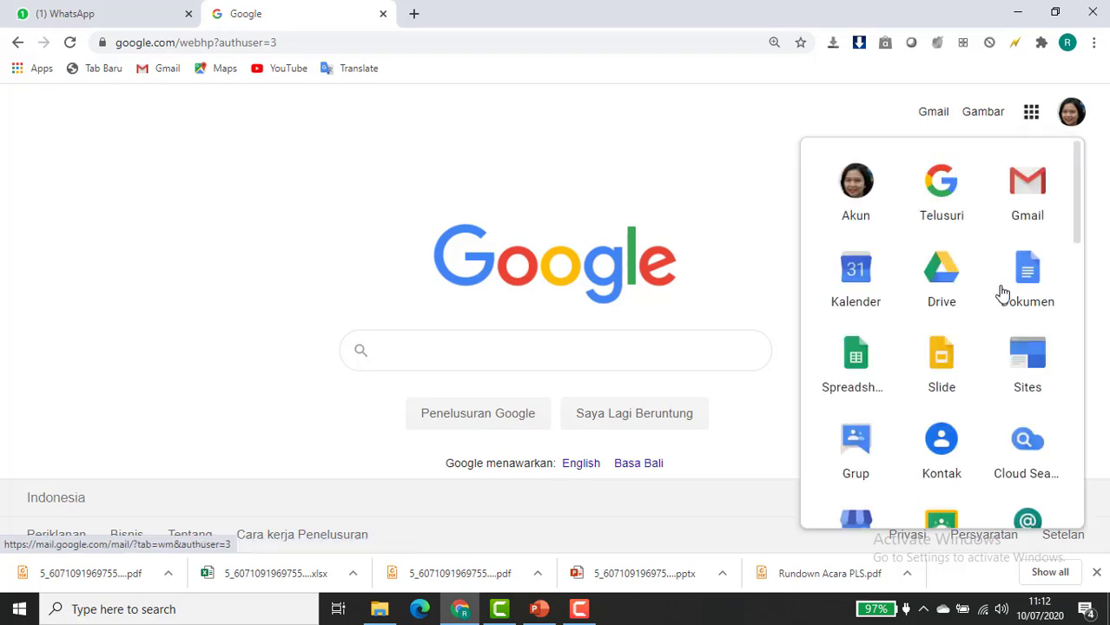
{"action": "scroll", "coordinate": [1002, 292], "scroll_direction": "down", "scroll_amount": 2}
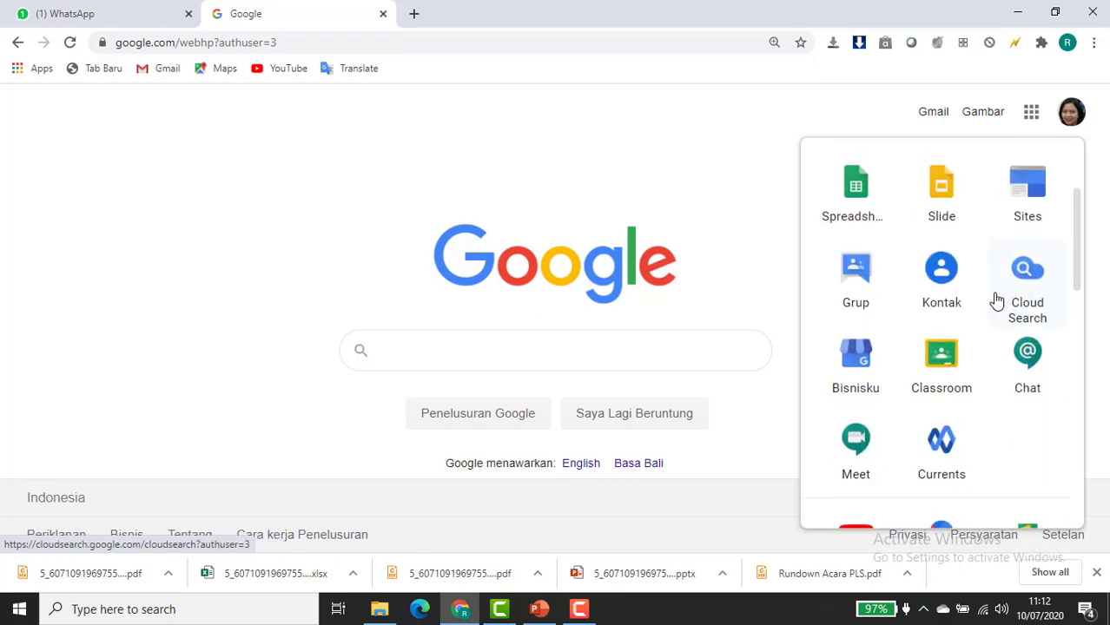
{"action": "left_click", "coordinate": [953, 372]}
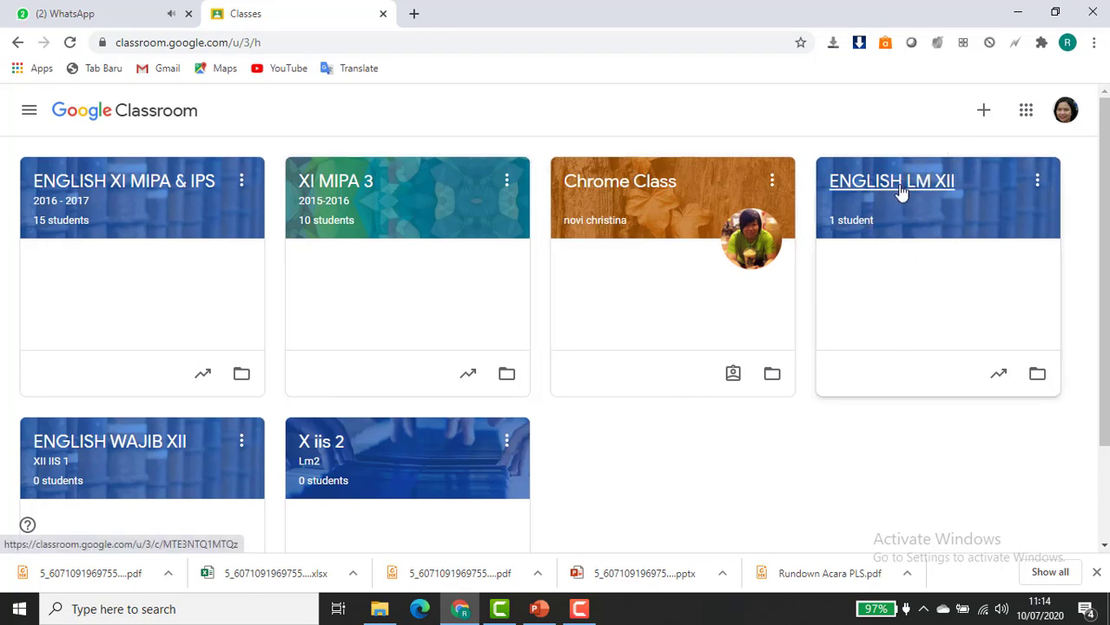
{"action": "left_click", "coordinate": [911, 192]}
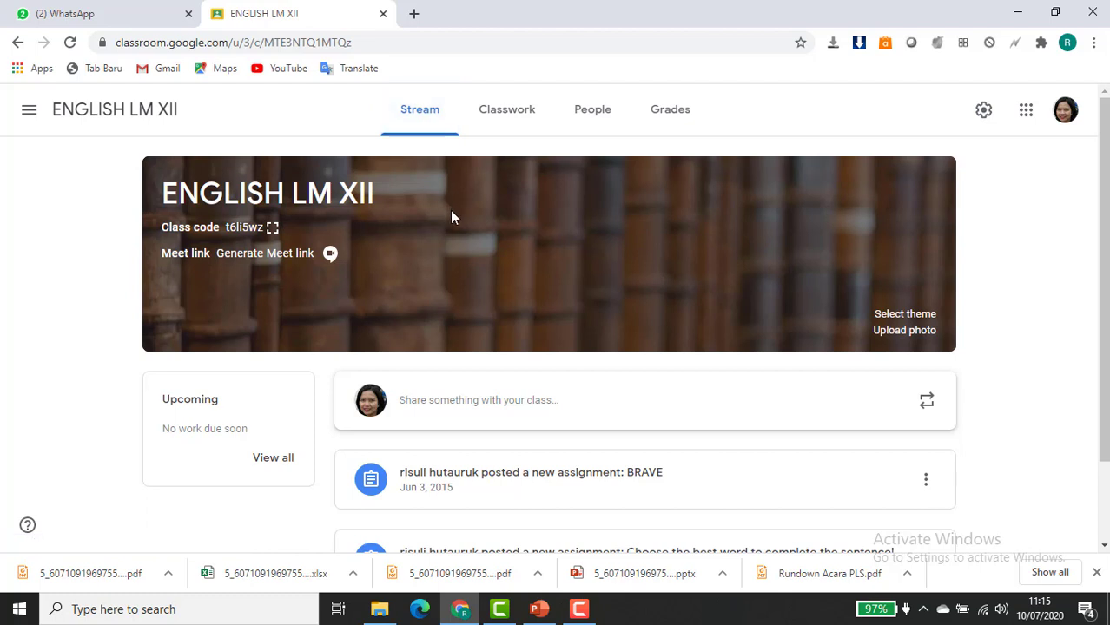
{"action": "scroll", "coordinate": [450, 218], "scroll_direction": "down", "scroll_amount": 1}
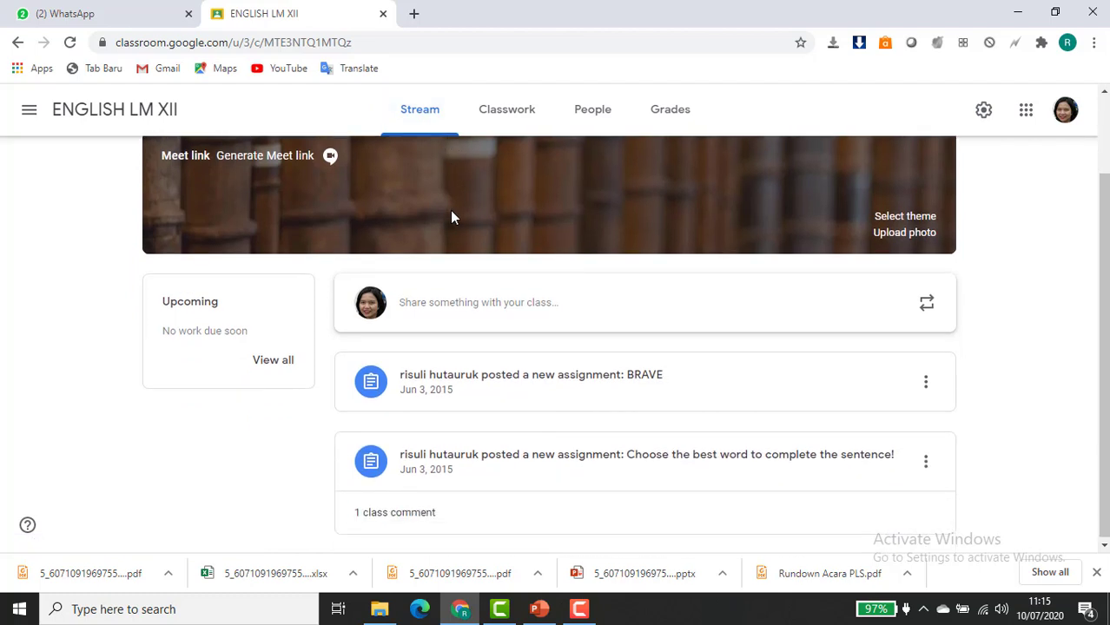
{"action": "scroll", "coordinate": [450, 218], "scroll_direction": "up", "scroll_amount": 1}
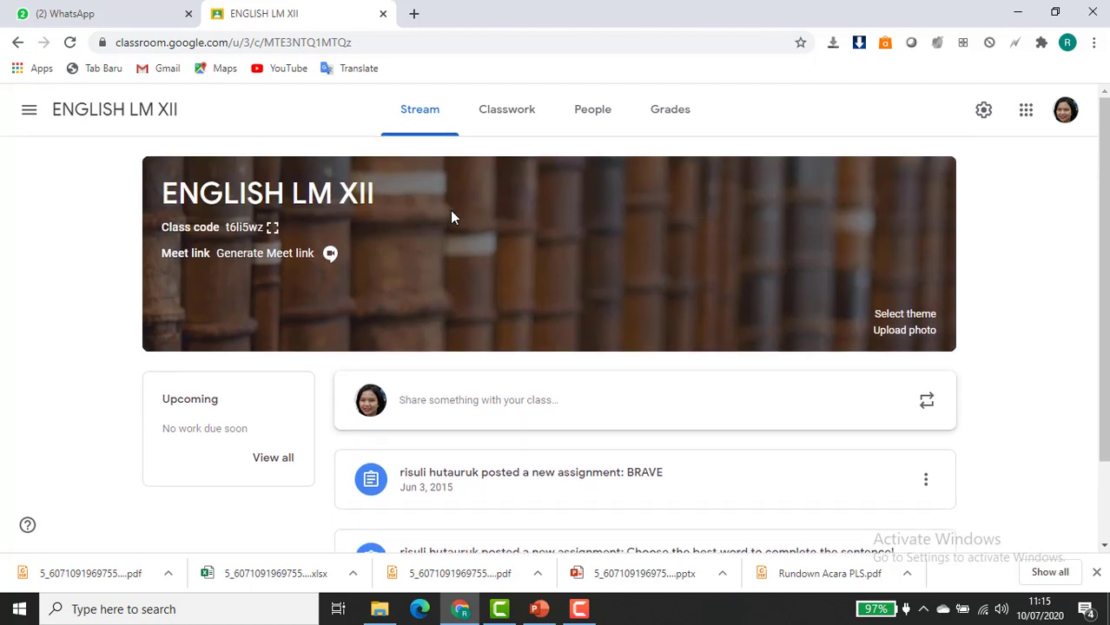
{"action": "left_click", "coordinate": [493, 122]}
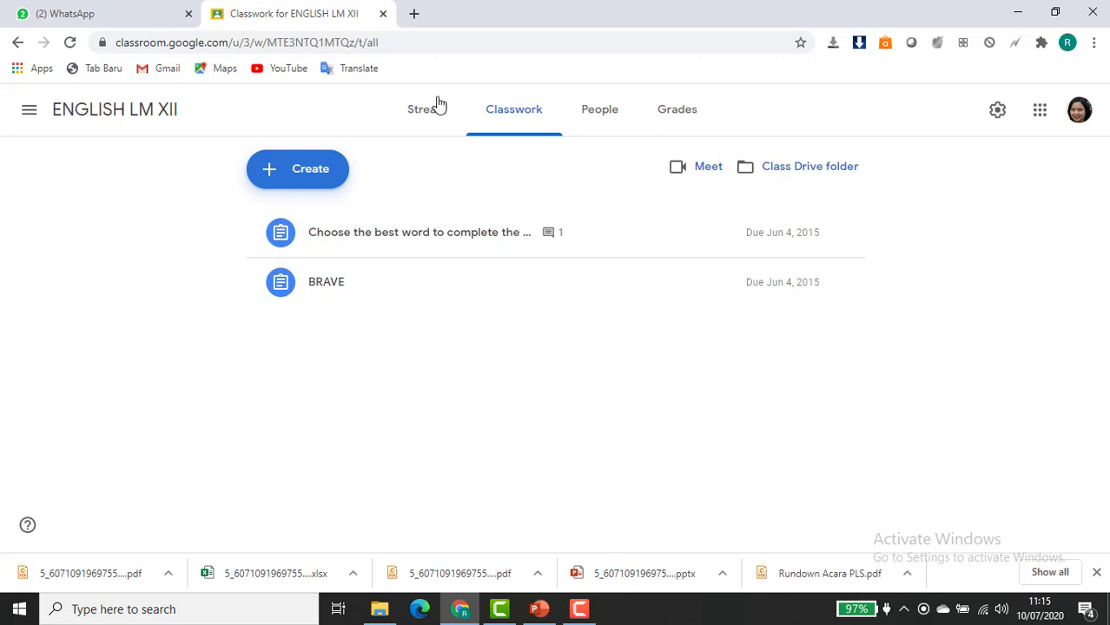
{"action": "left_click", "coordinate": [317, 168]}
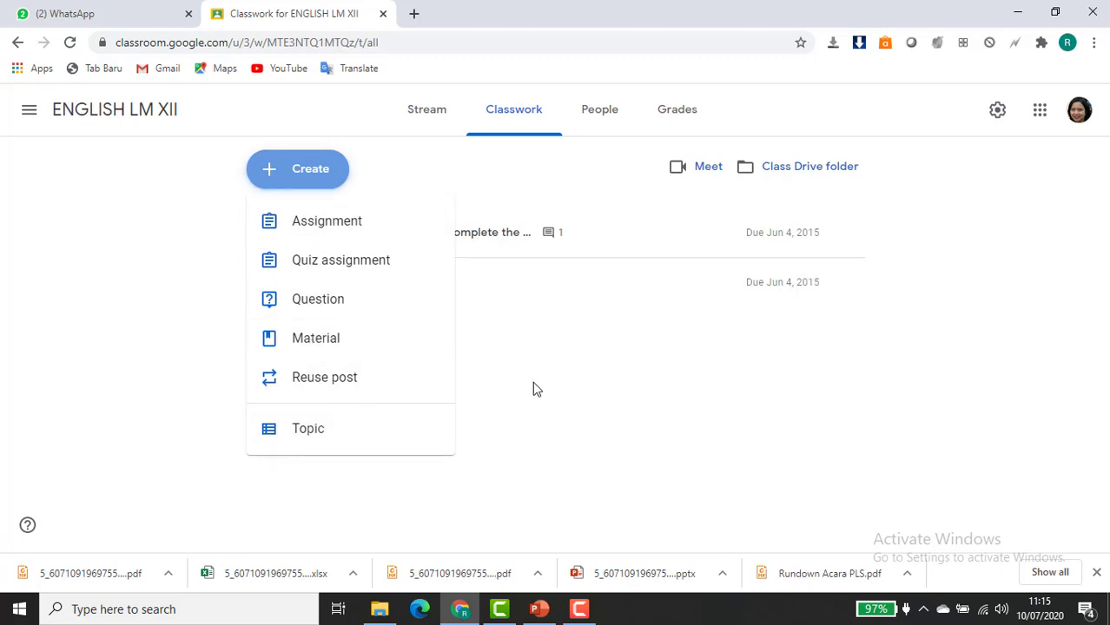
{"action": "key", "text": "alt+Left"}
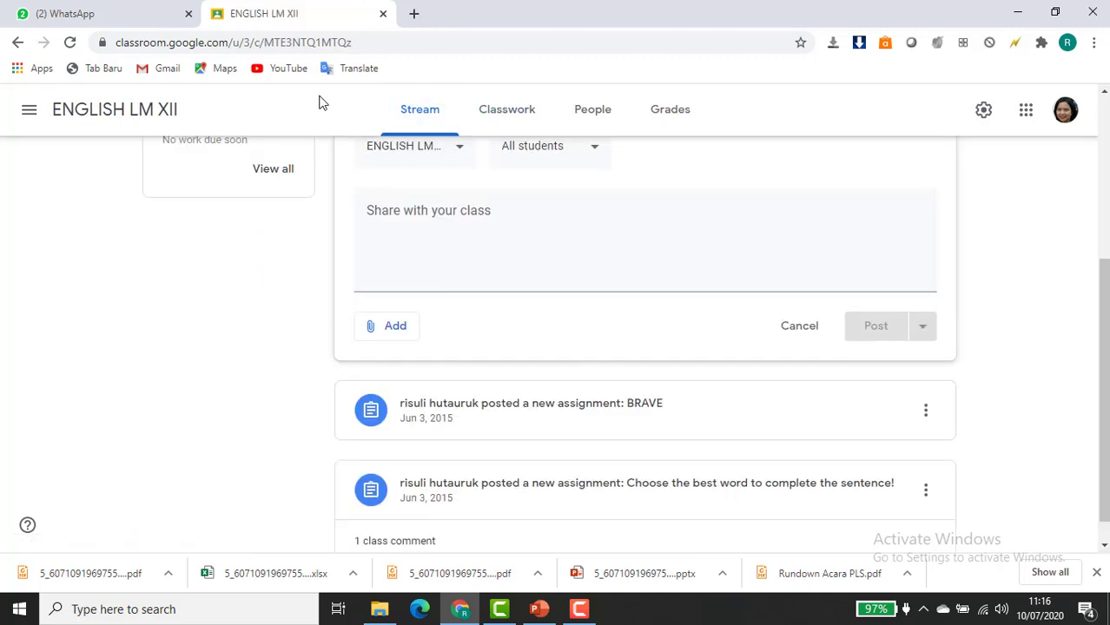
{"action": "scroll", "coordinate": [467, 246], "scroll_direction": "up", "scroll_amount": 3}
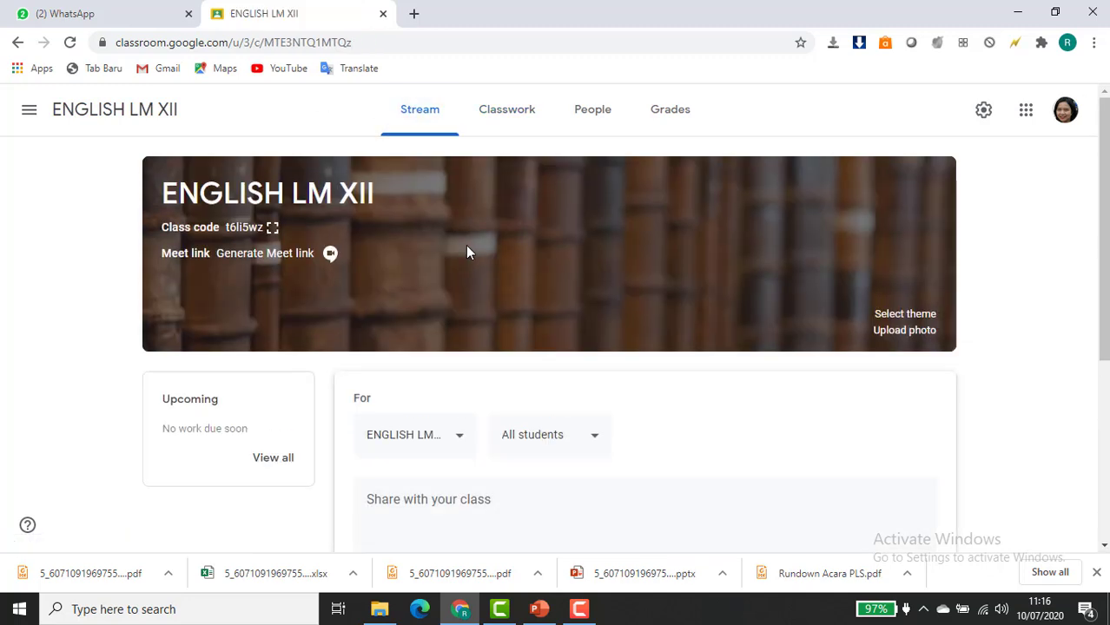
Create a new assignment in the class's classwork and dismiss the hint about adding materials.
{"action": "left_click", "coordinate": [514, 107]}
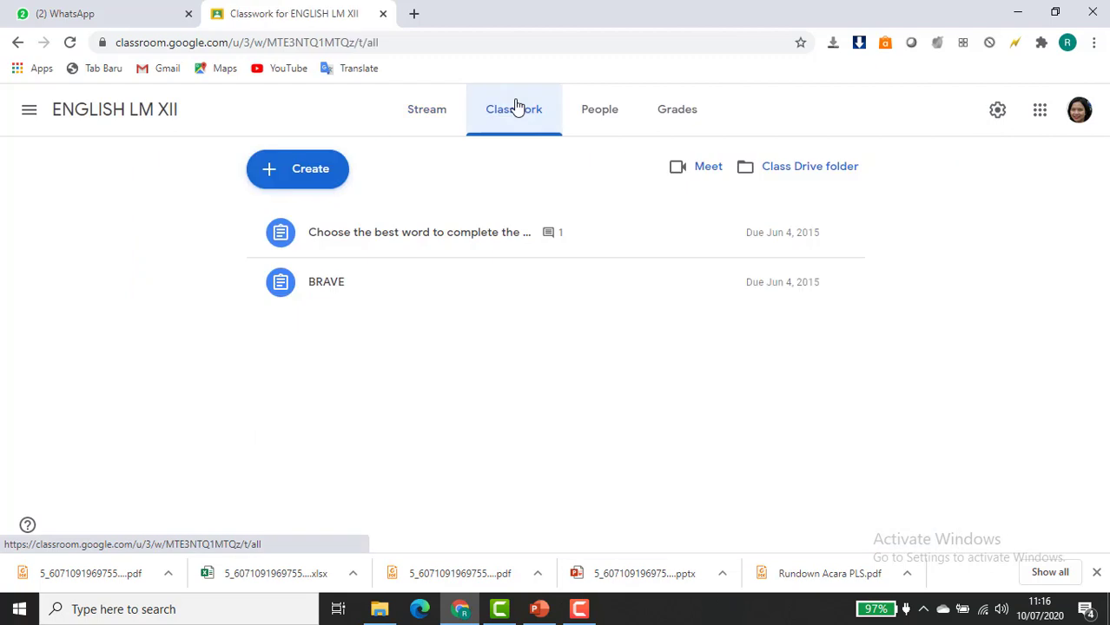
{"action": "left_click", "coordinate": [313, 170]}
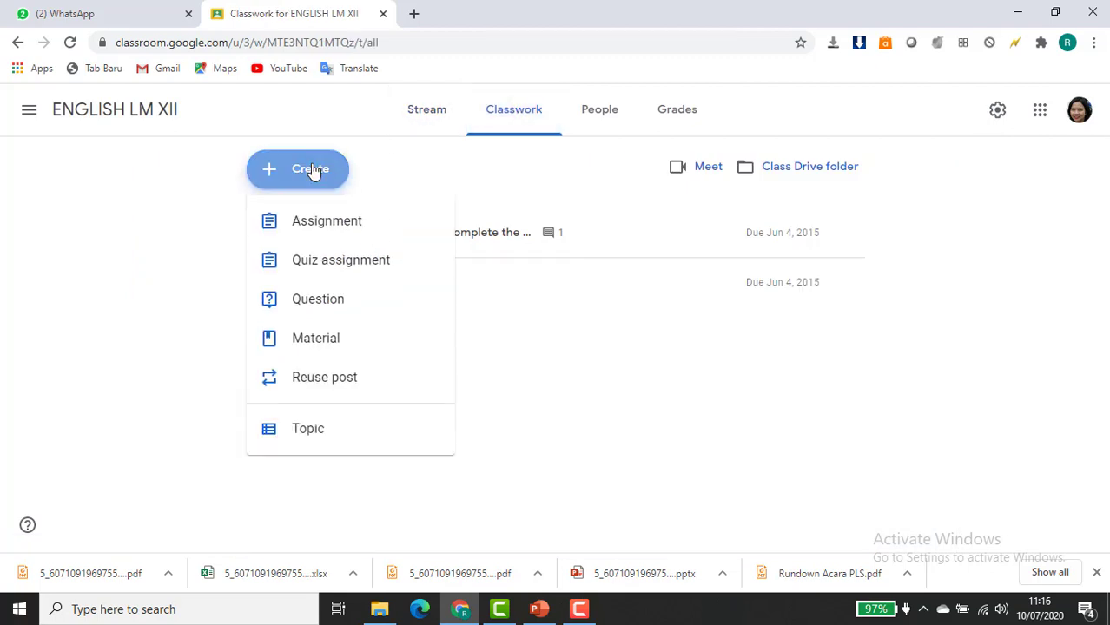
{"action": "left_click", "coordinate": [324, 228]}
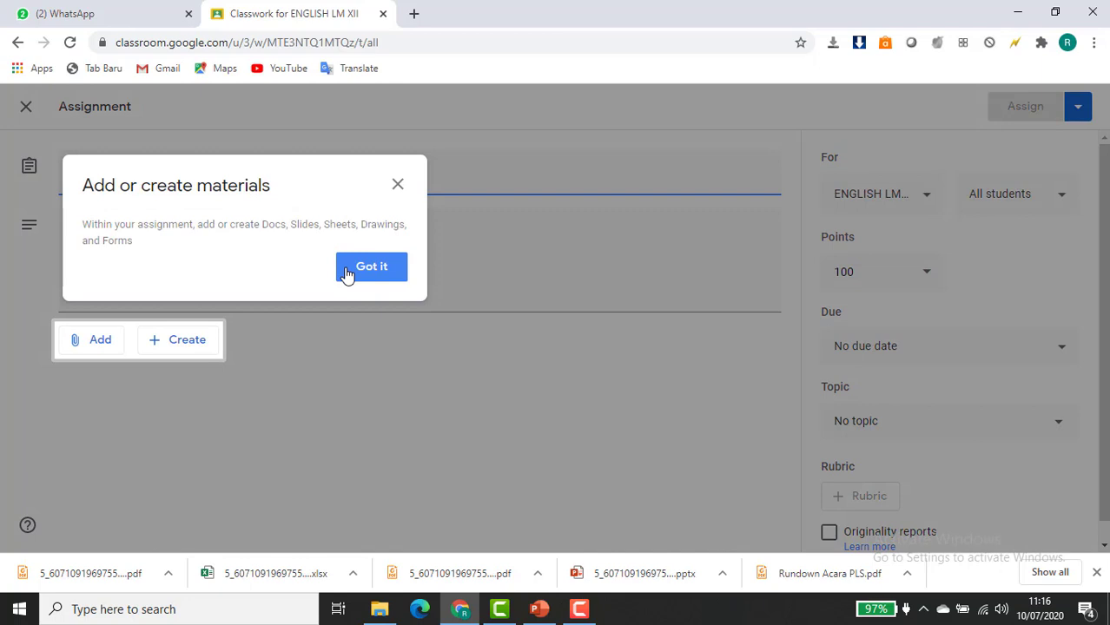
{"action": "left_click", "coordinate": [371, 267]}
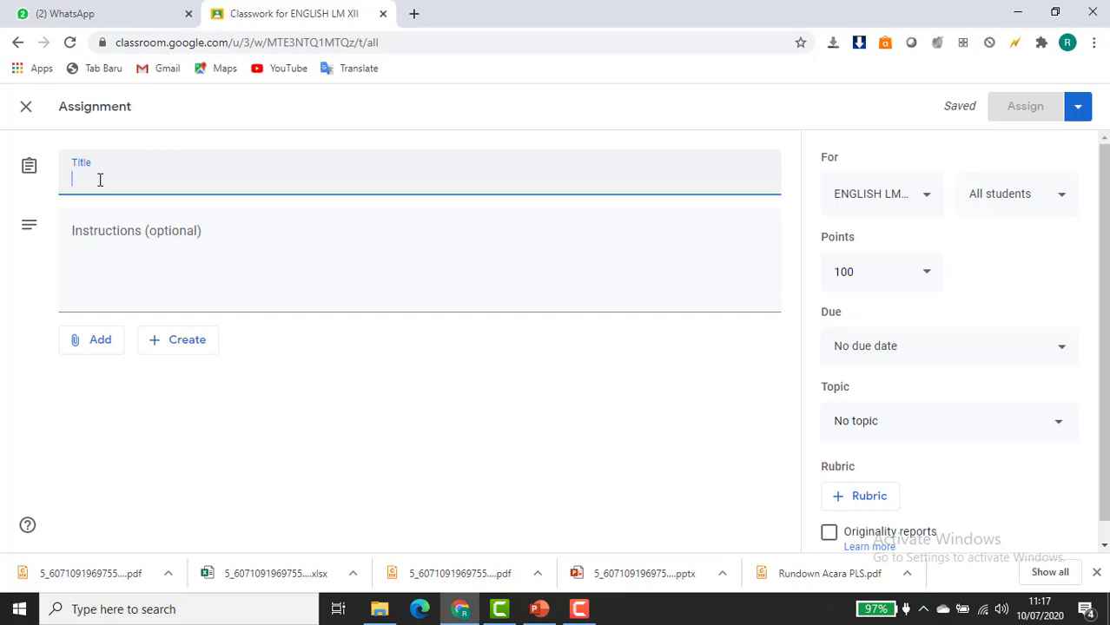
Title the assignment "Review Persiapan PH".
{"action": "type", "text": "Revi"}
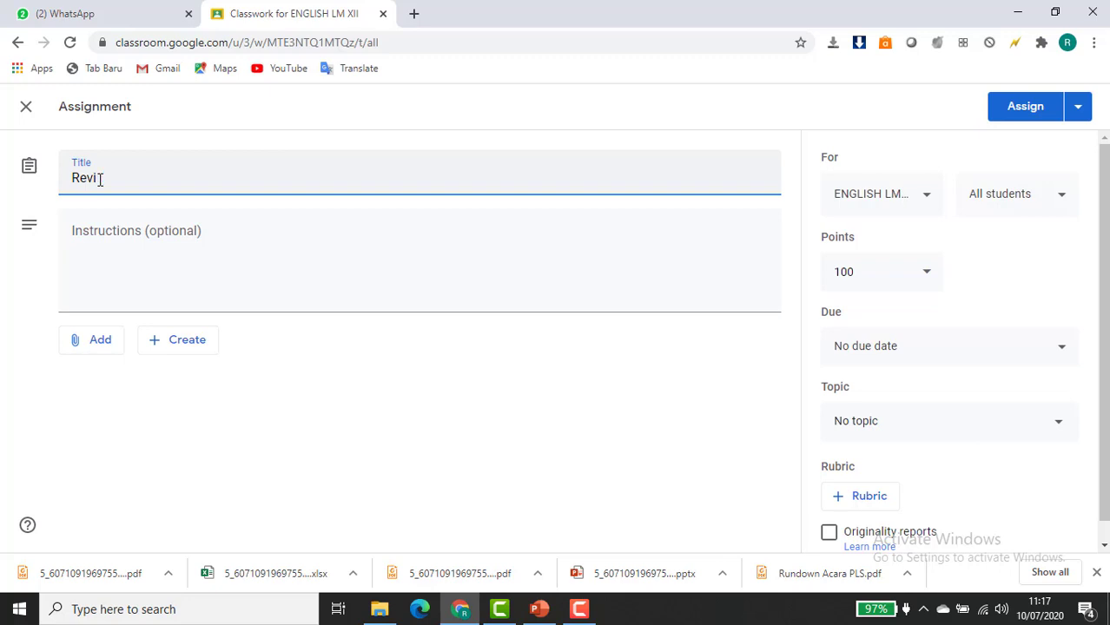
{"action": "type", "text": "ew Per"}
{"action": "type", "text": "siapan UI"}
{"action": "key", "text": "BackSpace"}
{"action": "key", "text": "BackSpace"}
{"action": "key", "text": "BackSpace"}
{"action": "key", "text": "Caps_Lock"}
{"action": "type", "text": "P"}
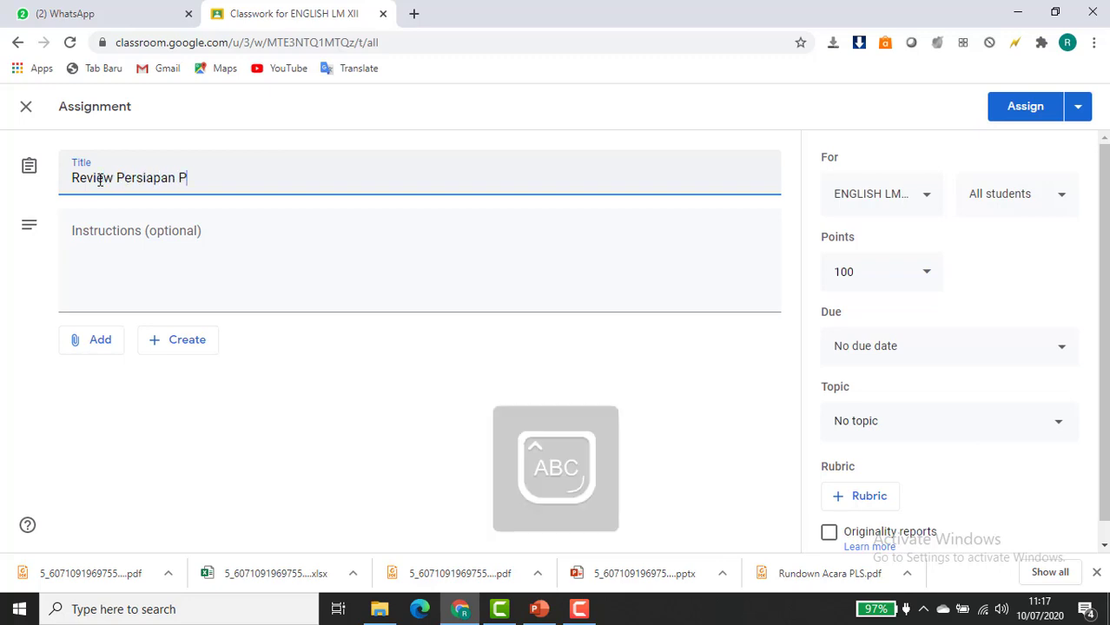
{"action": "type", "text": "H"}
{"action": "key", "text": "Caps_Lock"}
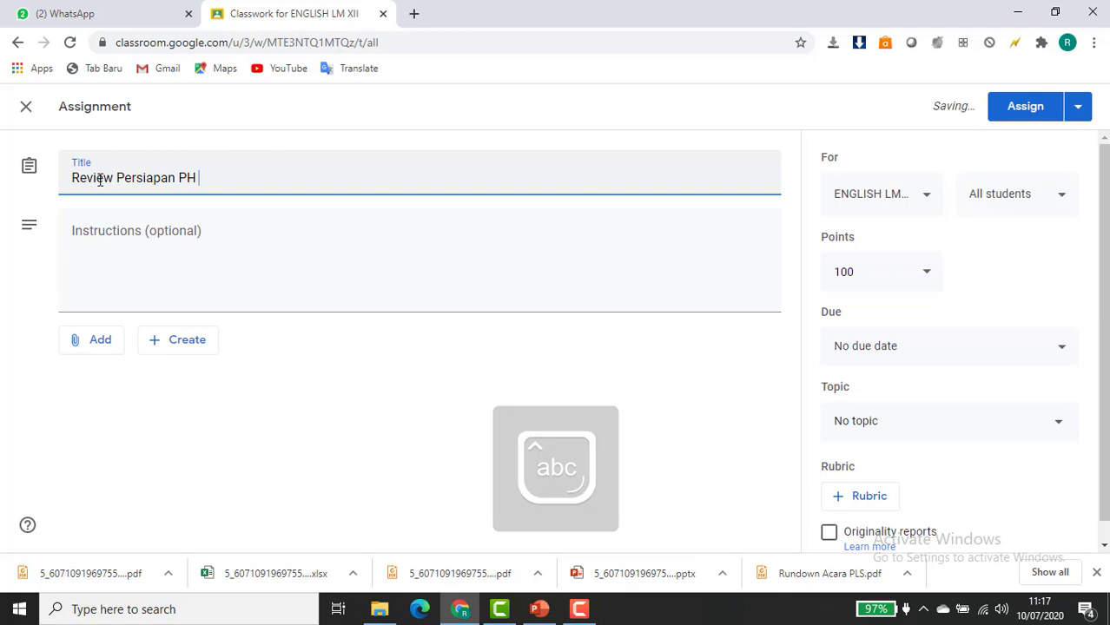
Fill the instructions with the prepared text, from the "- Selamat pagi, anak-anak" greeting through the agenda to the Gerund and Explanation Text test outline.
{"action": "left_click", "coordinate": [98, 256]}
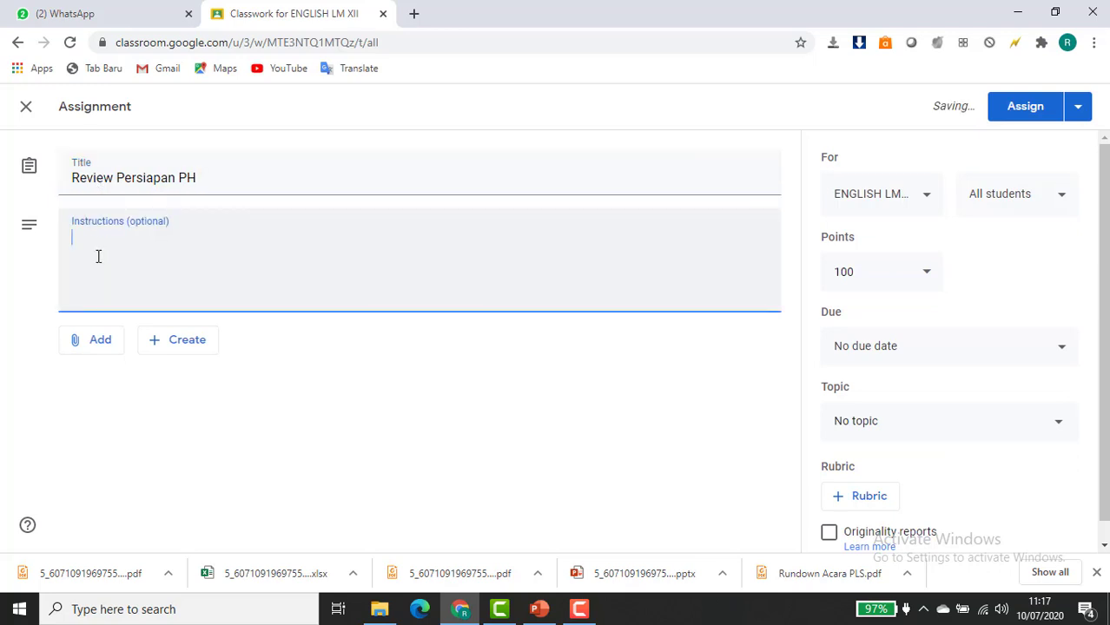
{"action": "type", "text": "Selama"}
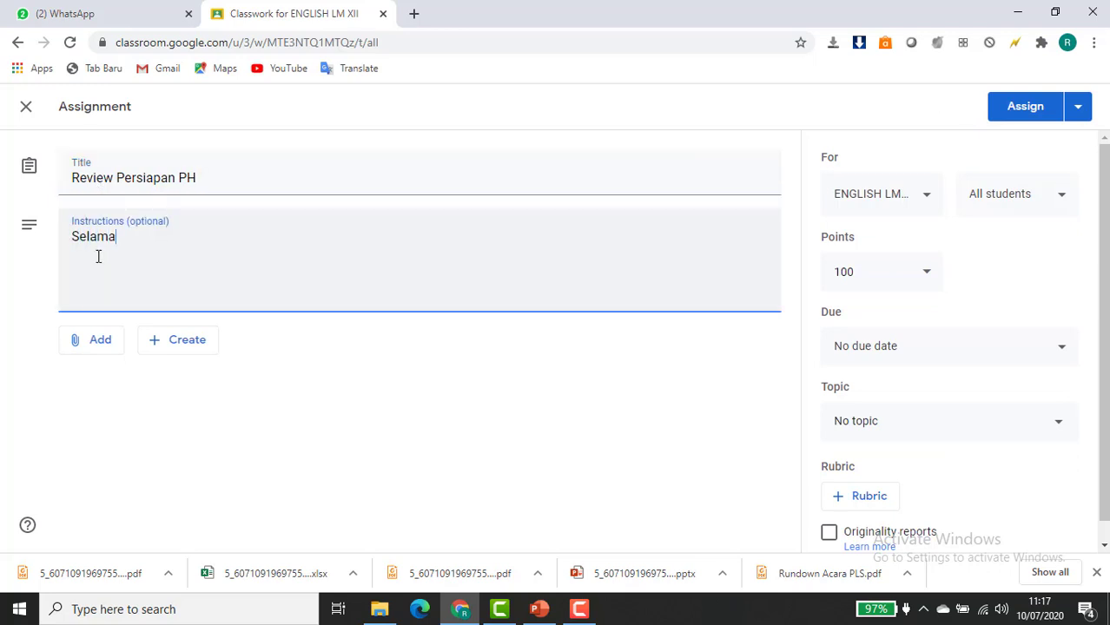
{"action": "type", "text": "t pagi.."}
{"action": "key", "text": "ctrl+a"}
{"action": "type", "text": "- Selamat pagi, anak-anak. Apa kabarnya hari ini? Semoga kalian semua sehat dan tetap semangat. Selamat datang Kembali di kelas kita. Hari ini kita akan menggunakan Gmeet (link ada di GC) Agenda hari ini: Review Gerund (materi terlampir) Review Explanation Text (materi terlampir) Minggu depan: Tes Materi test : Grammar : Gerund (15 pertanyaan- isian) Reading test : Explanation Text (15 pertanyaan – multiple Choice)"}
Prefix the instruction lines from "Selamat datang Kembali" through "Review Gerund" with a dash and a space.
{"action": "left_click", "coordinate": [72, 255]}
{"action": "type", "text": "-"}
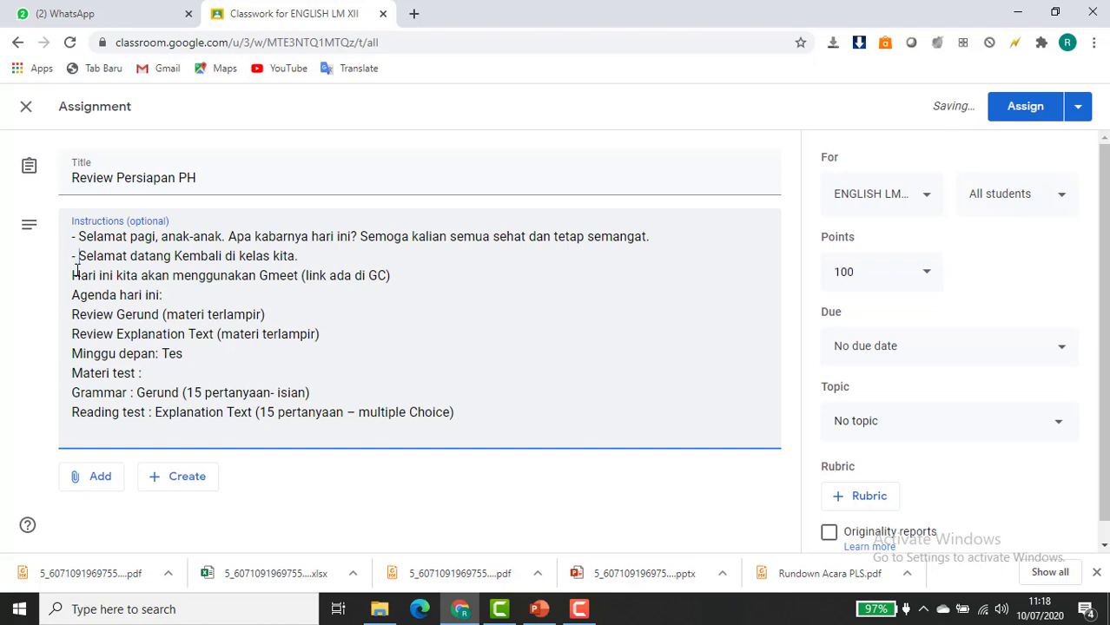
{"action": "left_click", "coordinate": [72, 274]}
{"action": "type", "text": "-"}
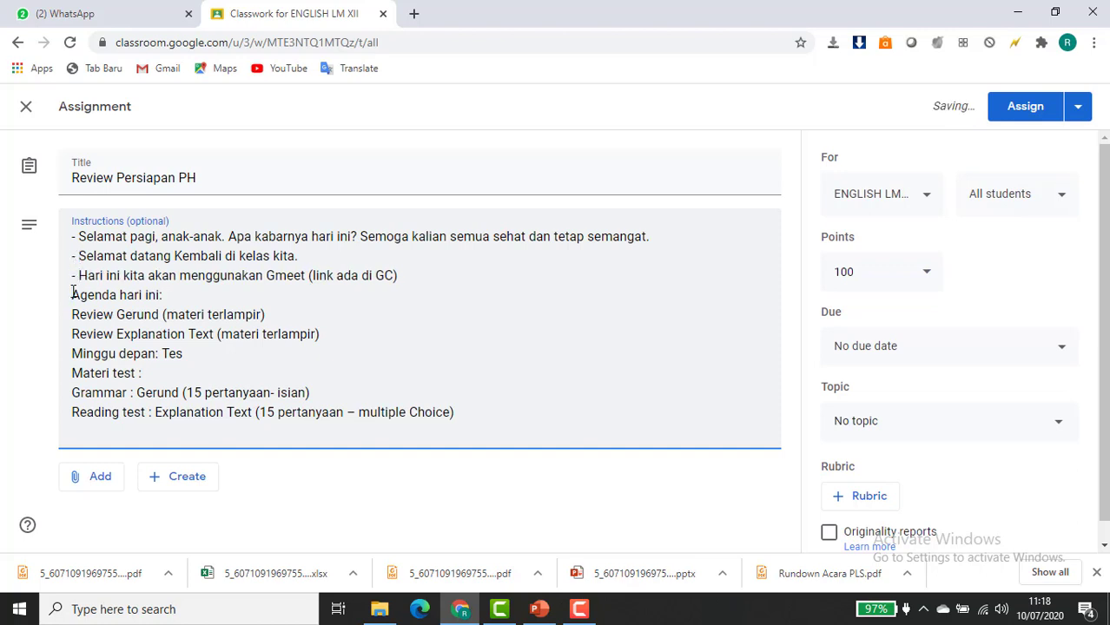
{"action": "left_click", "coordinate": [73, 295]}
{"action": "type", "text": "-"}
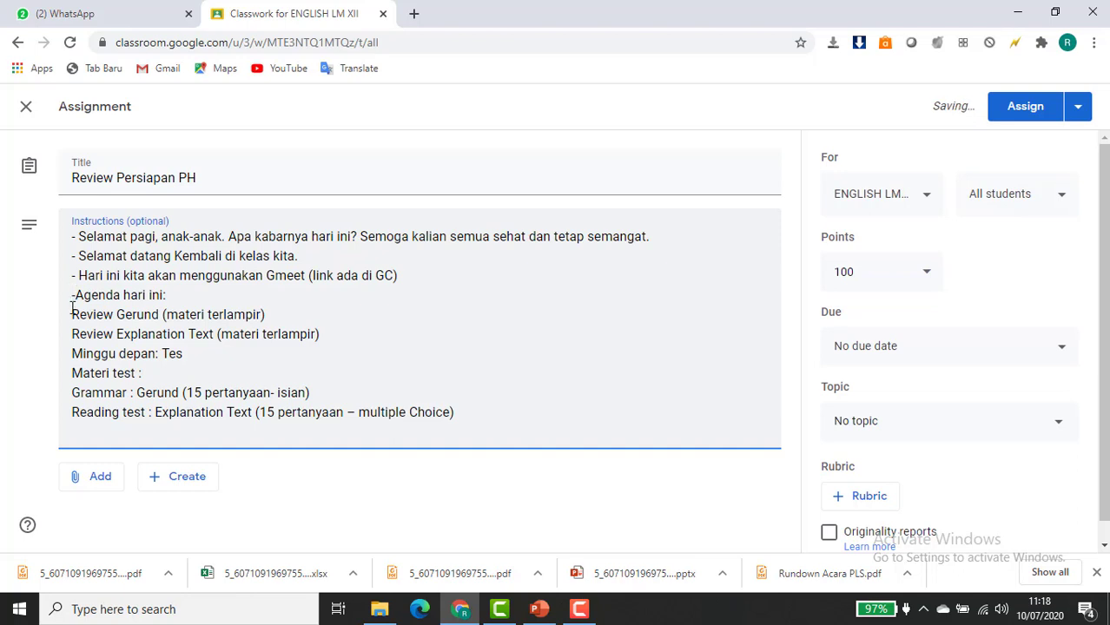
{"action": "left_click", "coordinate": [73, 313]}
{"action": "type", "text": "-"}
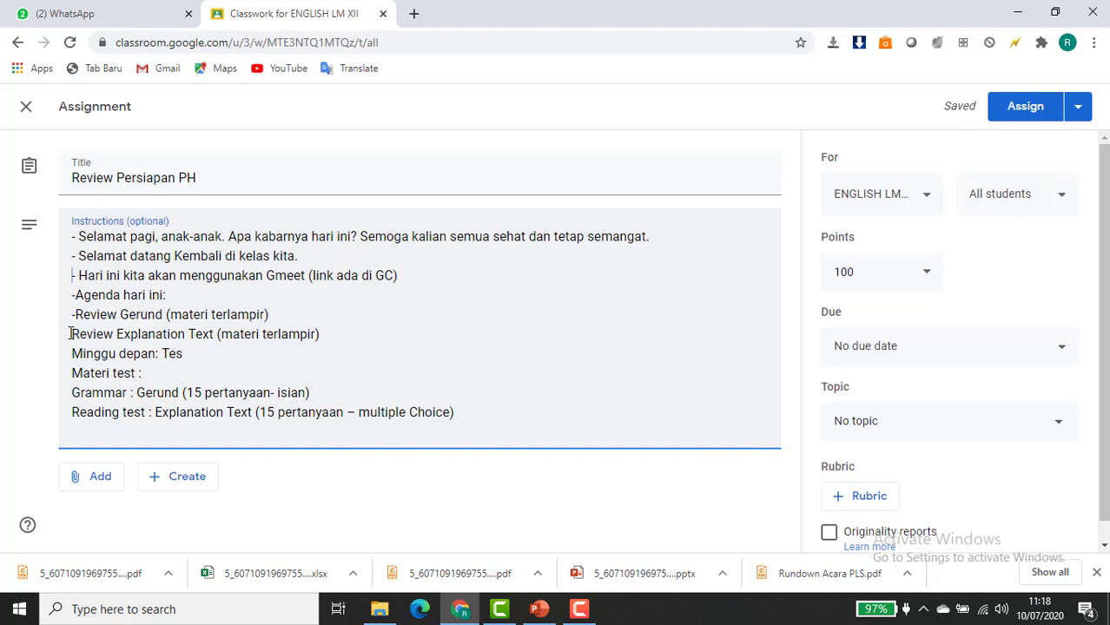
{"action": "key", "text": "Up"}
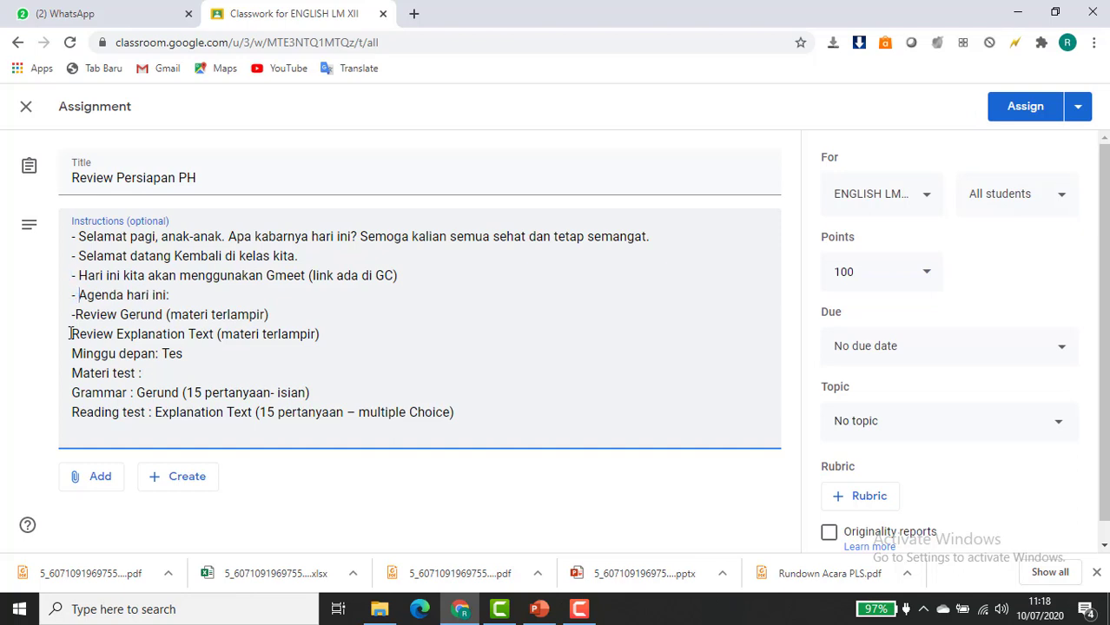
{"action": "left_click", "coordinate": [76, 314]}
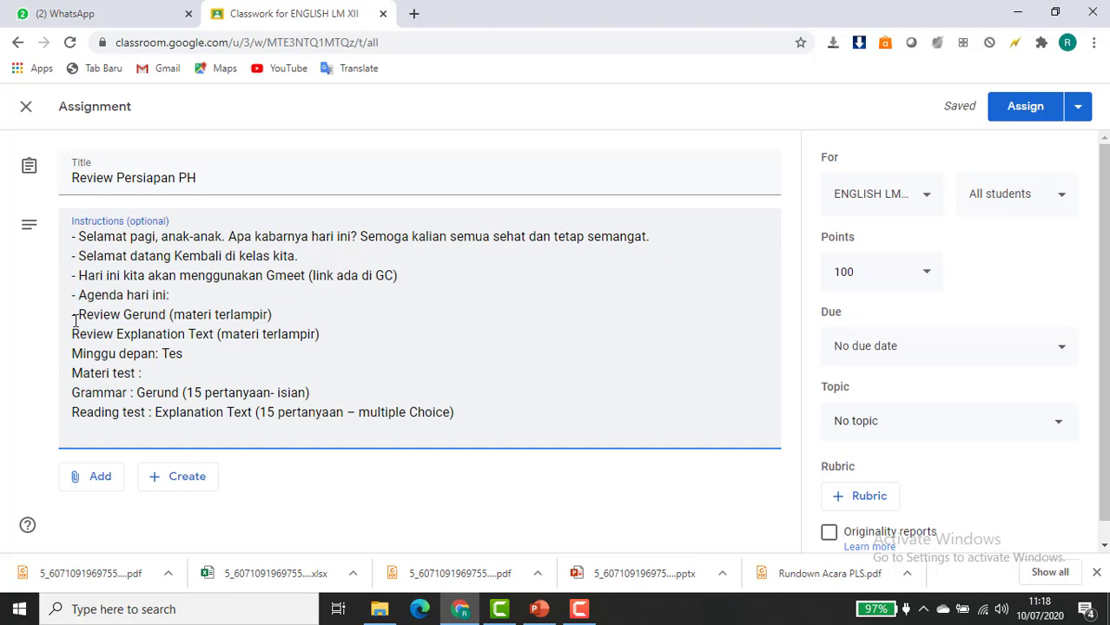
Prefix the instruction lines from "Review Explanation Text" through "Reading test" with a dash and a space.
{"action": "left_click", "coordinate": [73, 332]}
{"action": "type", "text": "-"}
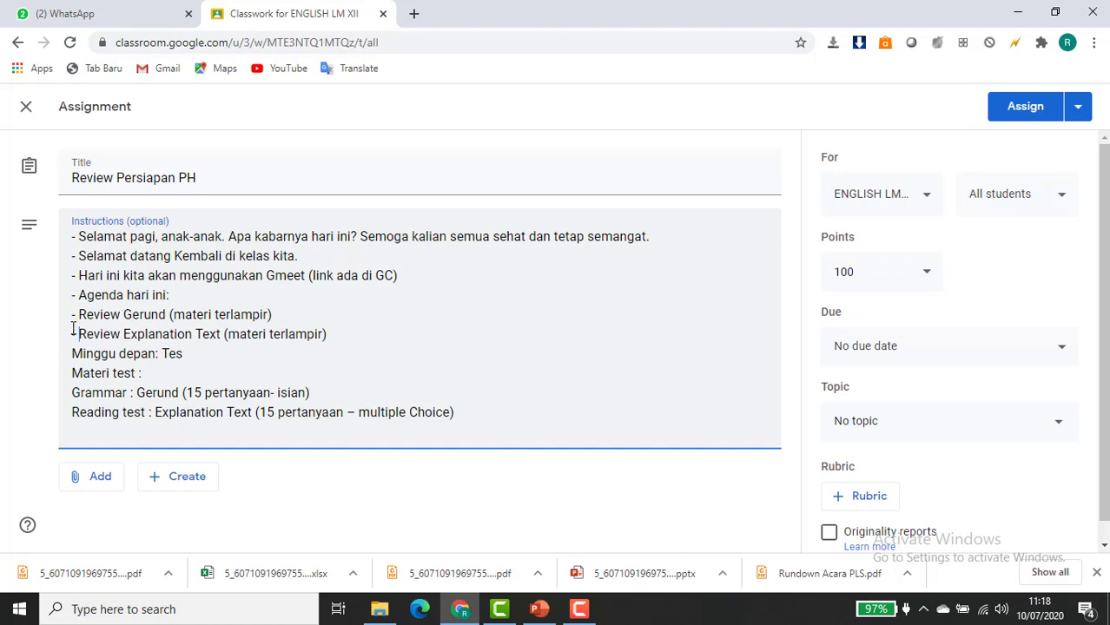
{"action": "left_click", "coordinate": [71, 353]}
{"action": "type", "text": "-"}
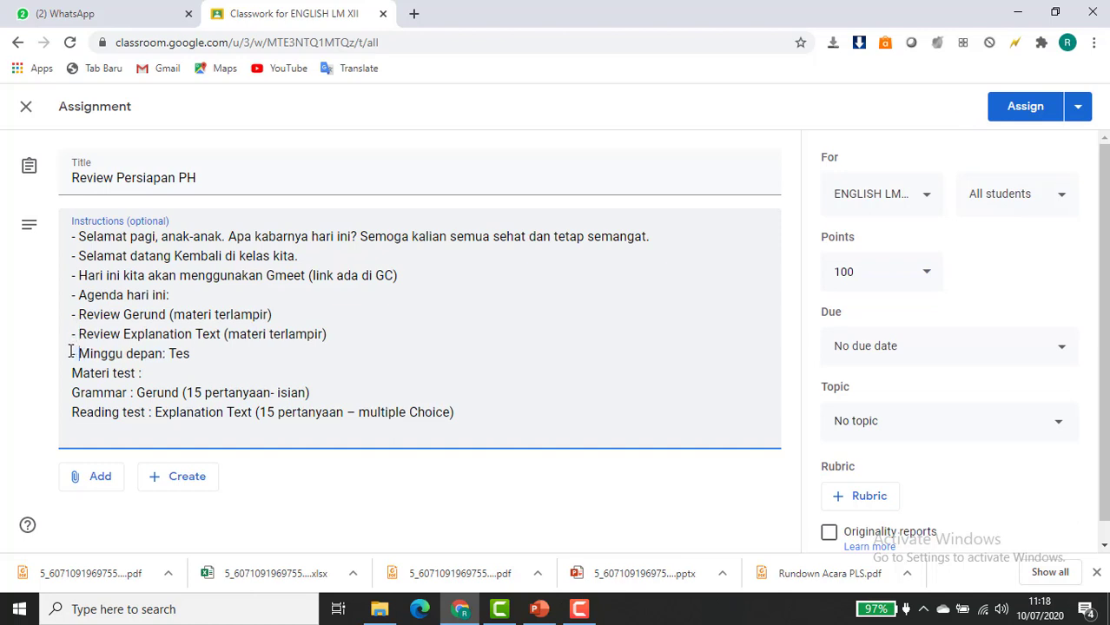
{"action": "left_click", "coordinate": [72, 373]}
{"action": "type", "text": "-"}
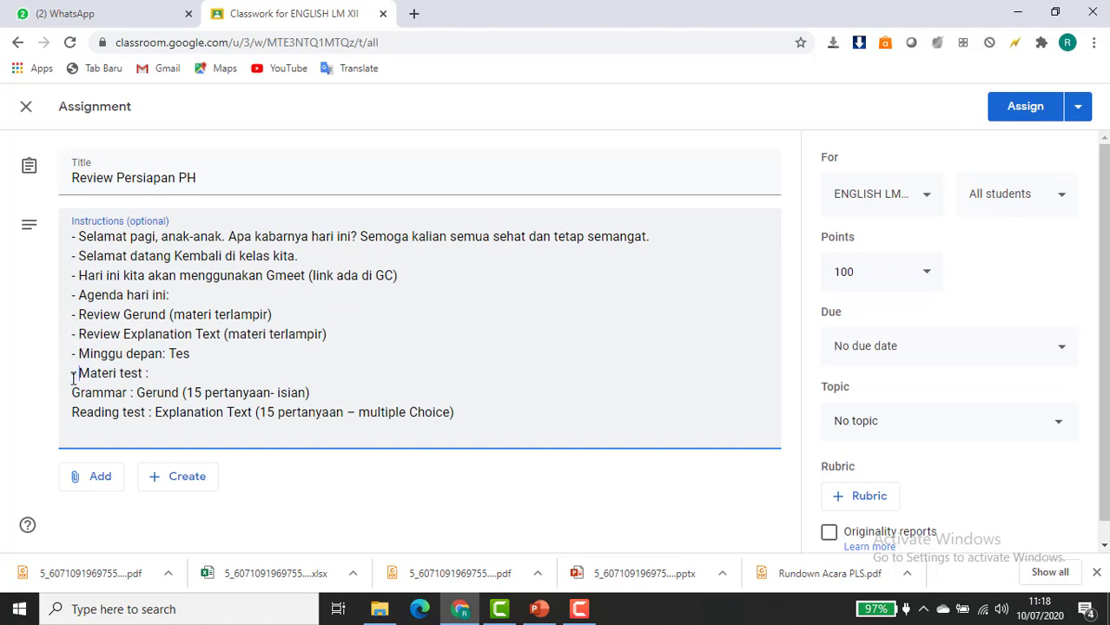
{"action": "left_click", "coordinate": [72, 393]}
{"action": "type", "text": "-"}
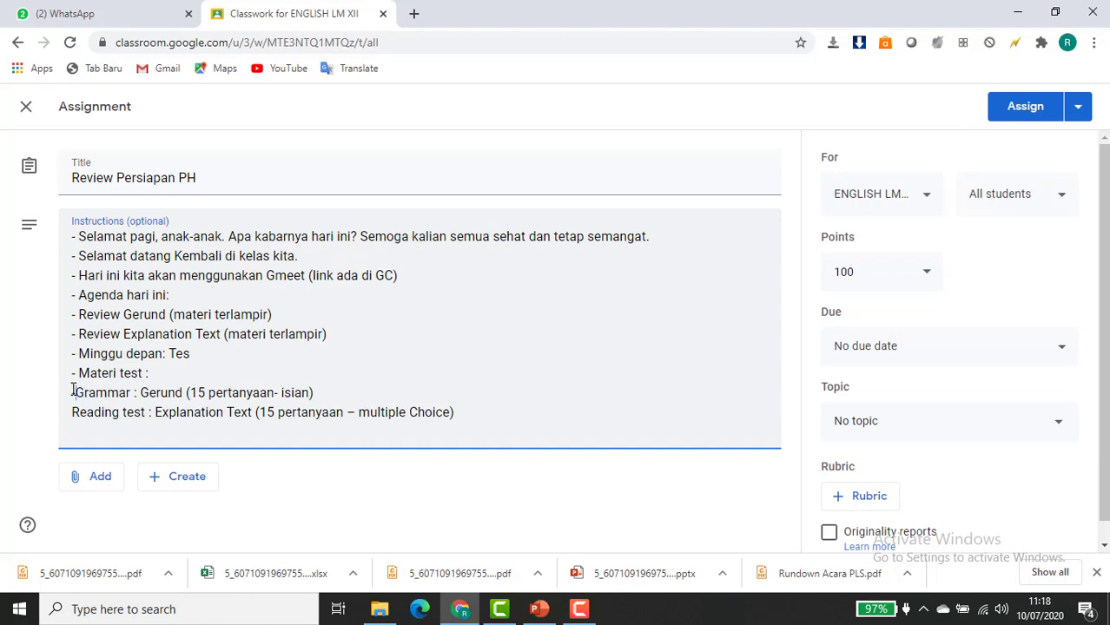
{"action": "left_click", "coordinate": [72, 413]}
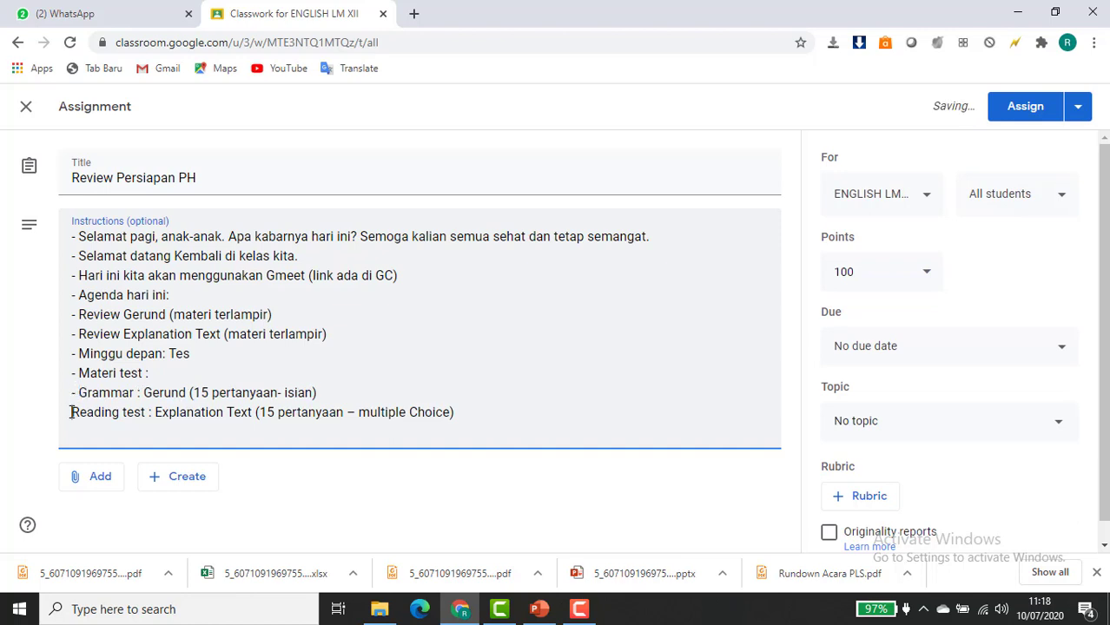
{"action": "type", "text": "-"}
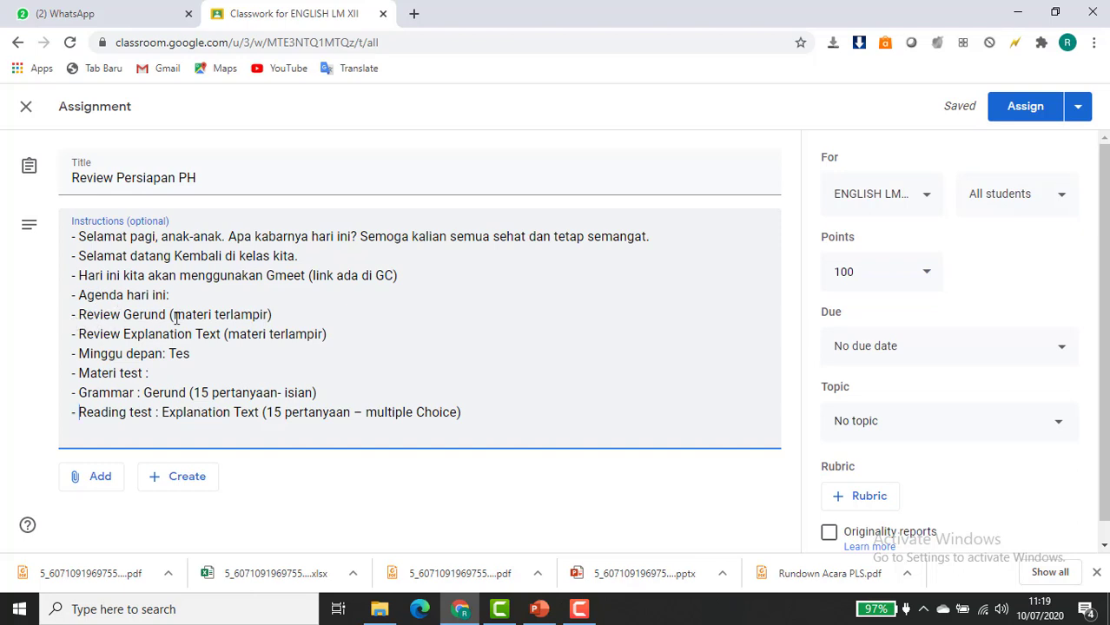
Insert blank lines above "Agenda hari ini" and "Minggu depan: Tes", and remove the space after the agenda line's dash.
{"action": "left_click", "coordinate": [80, 295]}
{"action": "key", "text": "BackSpace"}
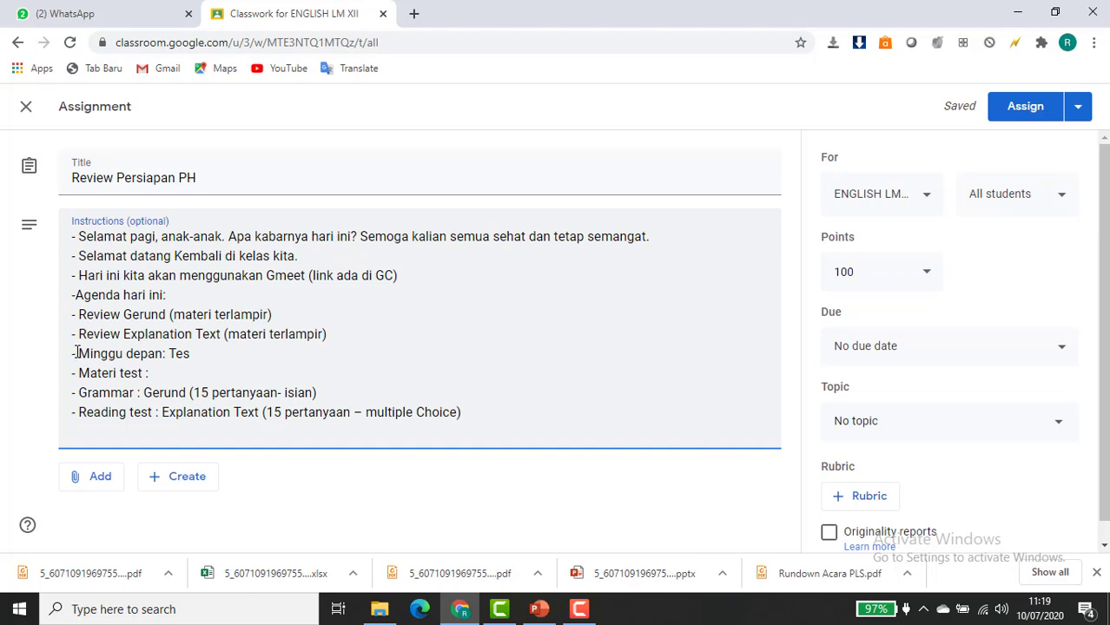
{"action": "left_click", "coordinate": [76, 353]}
{"action": "key", "text": "Return"}
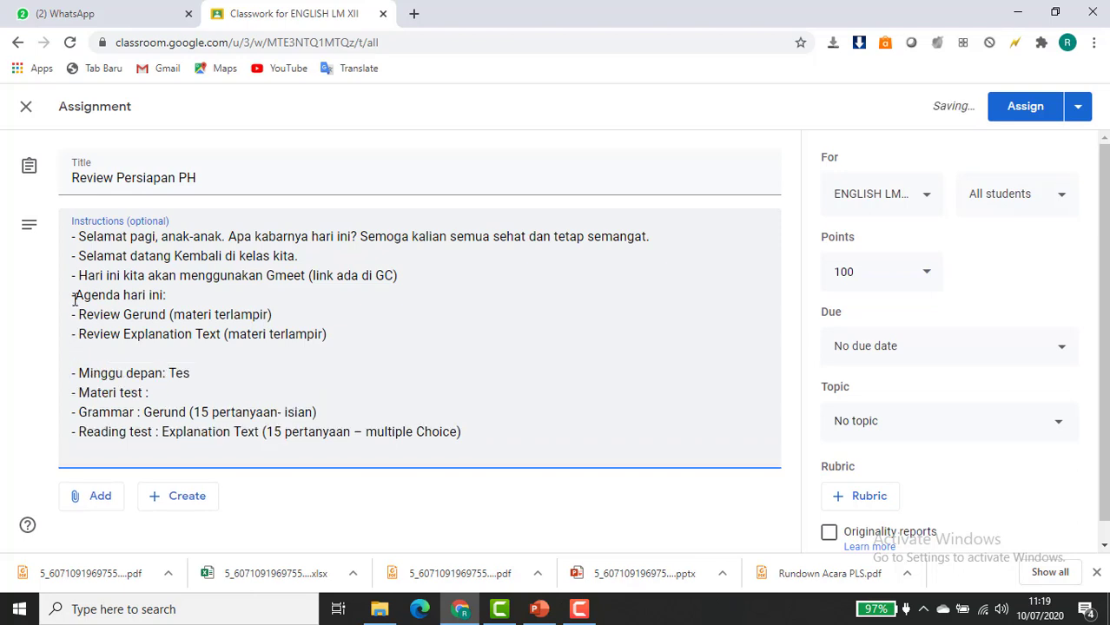
{"action": "left_click", "coordinate": [75, 295]}
{"action": "key", "text": "Return"}
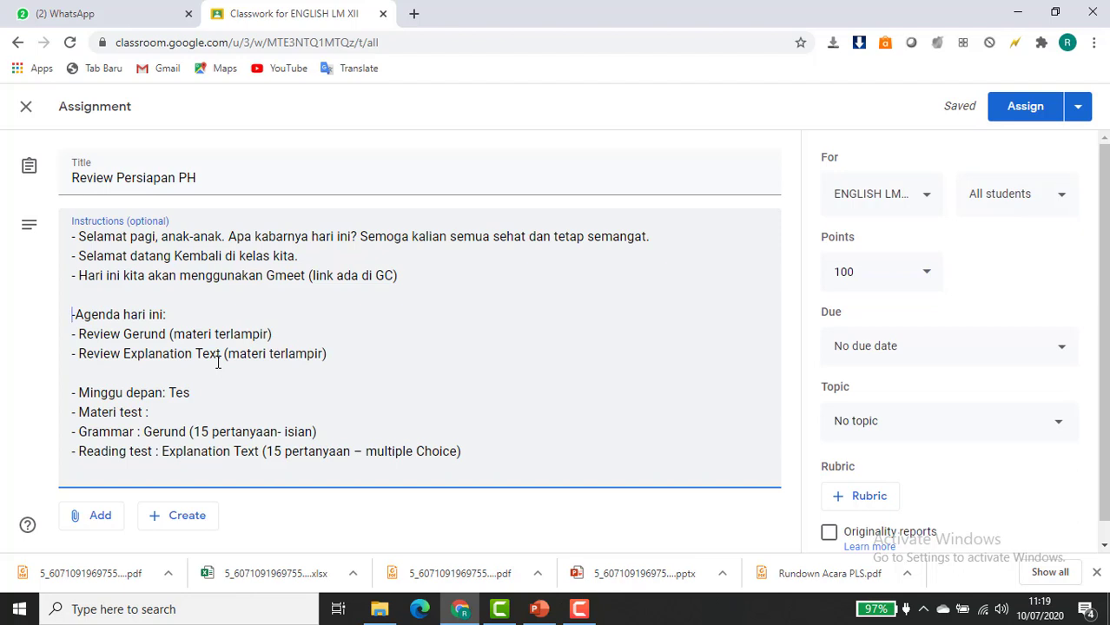
Upload the PowerPoint file GERUND AND INFINITIVE REV 1 from the materi folder as an attachment to the assignment.
{"action": "left_click", "coordinate": [102, 517]}
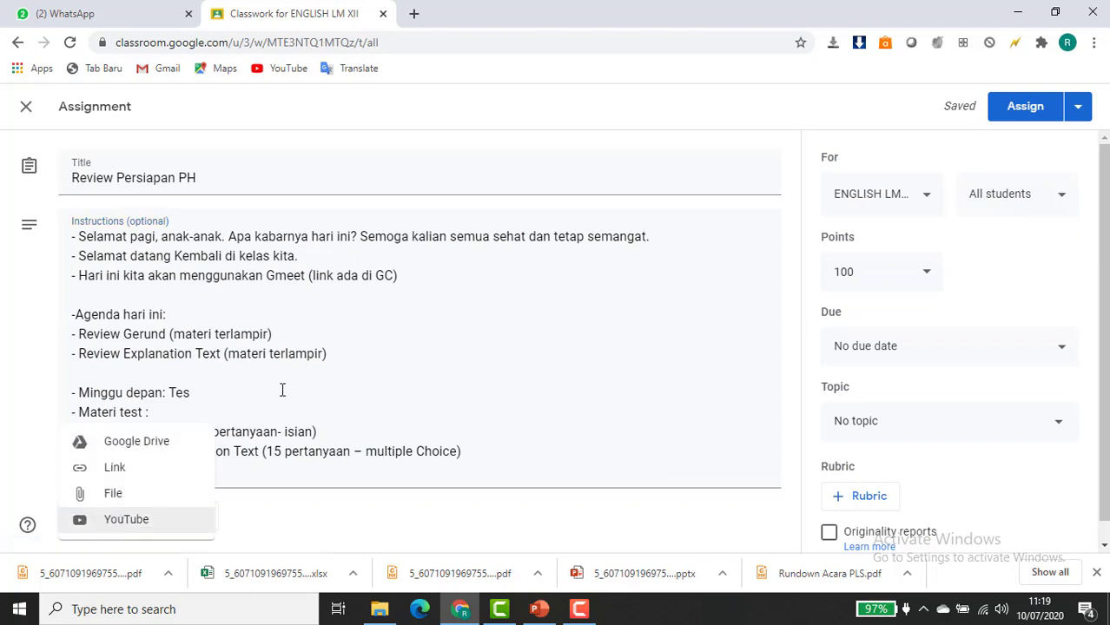
{"action": "scroll", "coordinate": [365, 361], "scroll_direction": "down", "scroll_amount": 1}
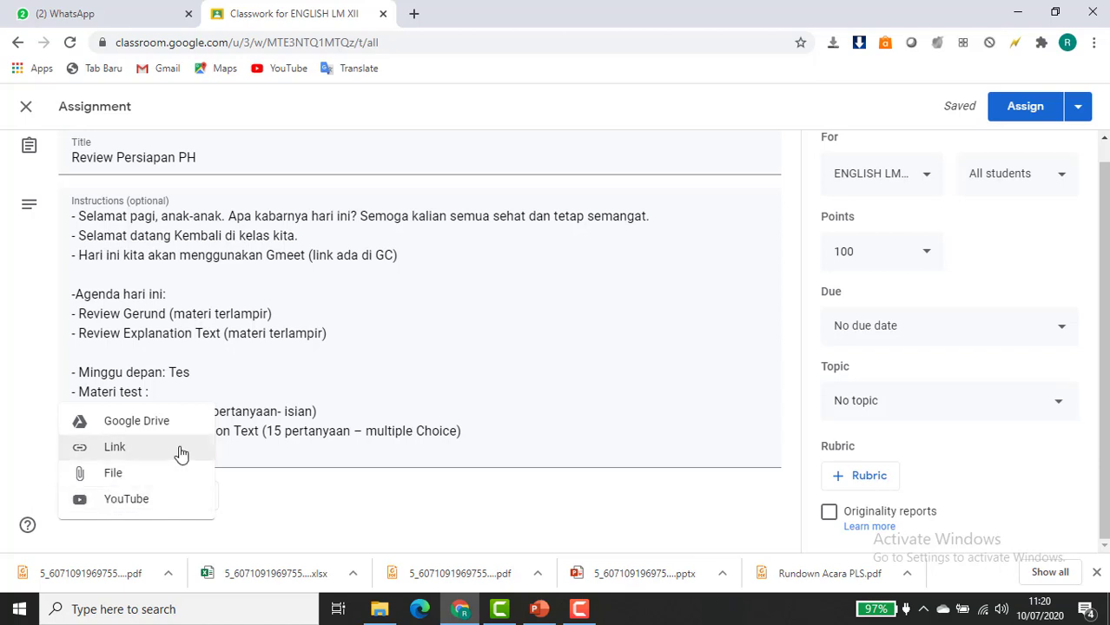
{"action": "left_click", "coordinate": [144, 480]}
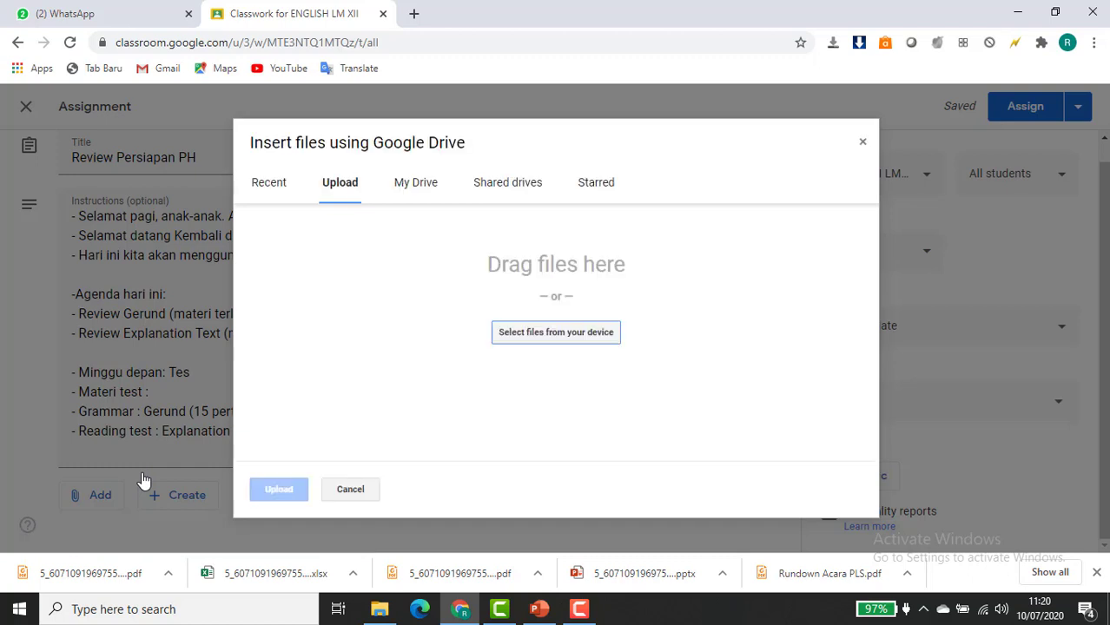
{"action": "left_click", "coordinate": [566, 345]}
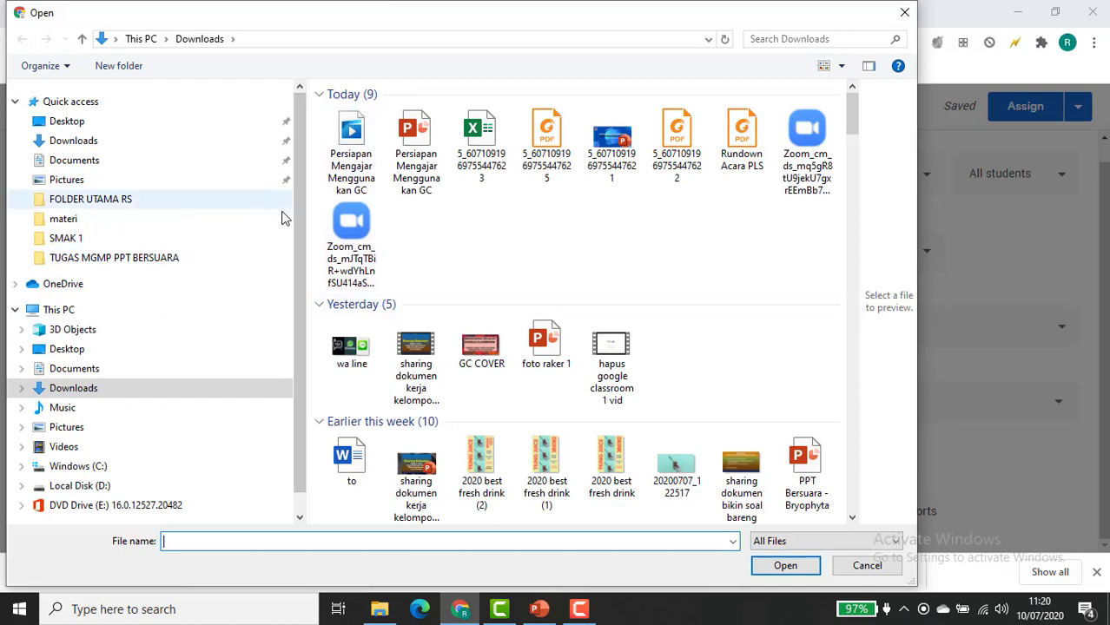
{"action": "left_click", "coordinate": [78, 223]}
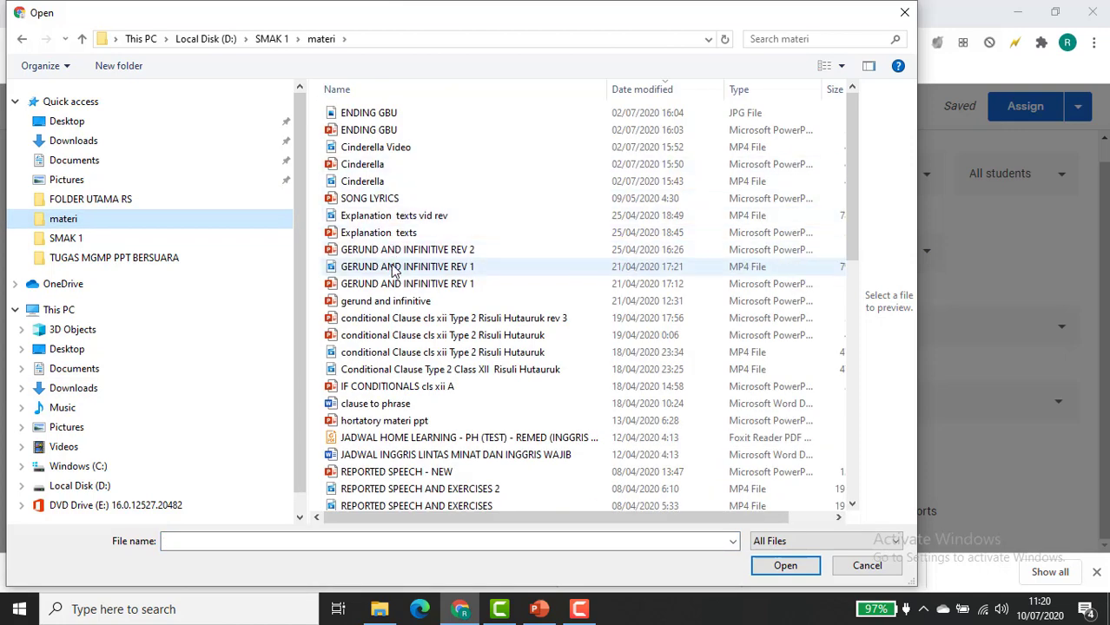
{"action": "left_click", "coordinate": [392, 269]}
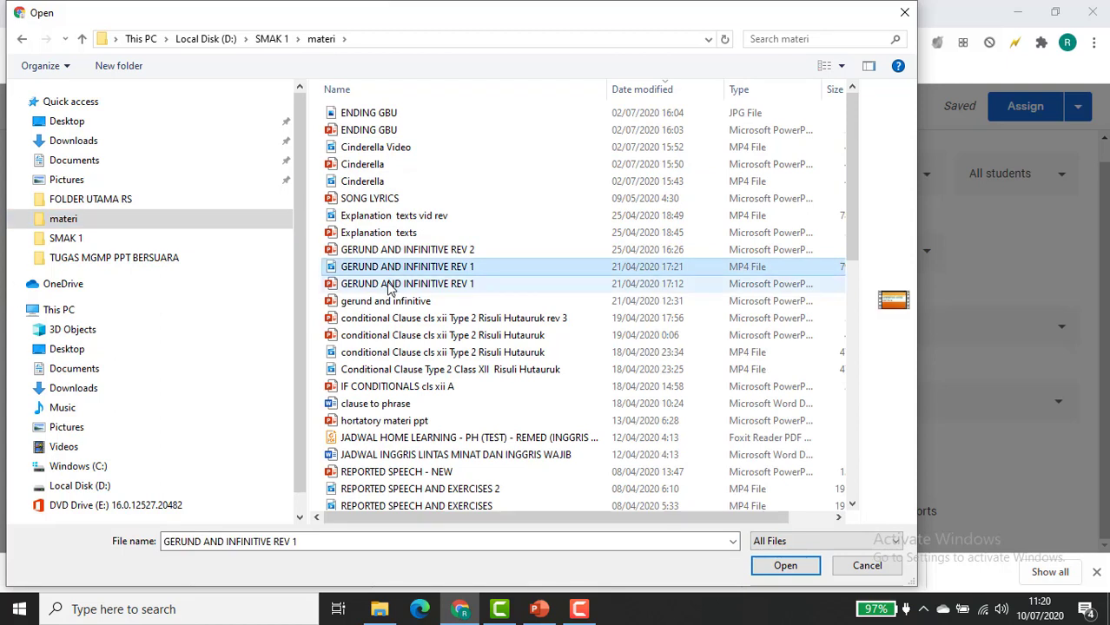
{"action": "left_click", "coordinate": [391, 285]}
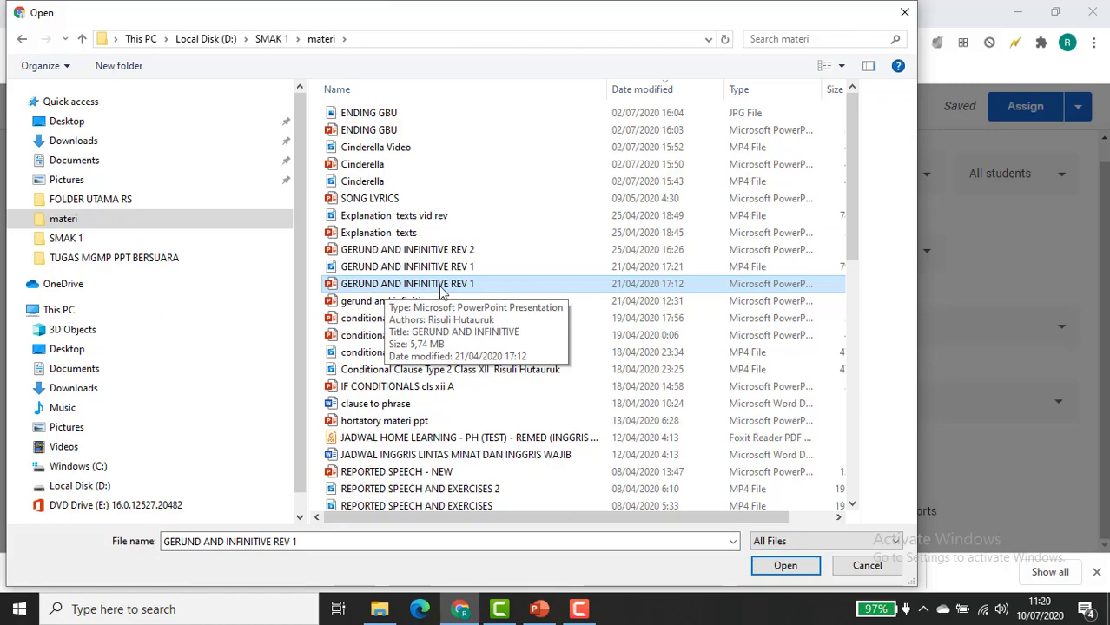
{"action": "left_click", "coordinate": [773, 566]}
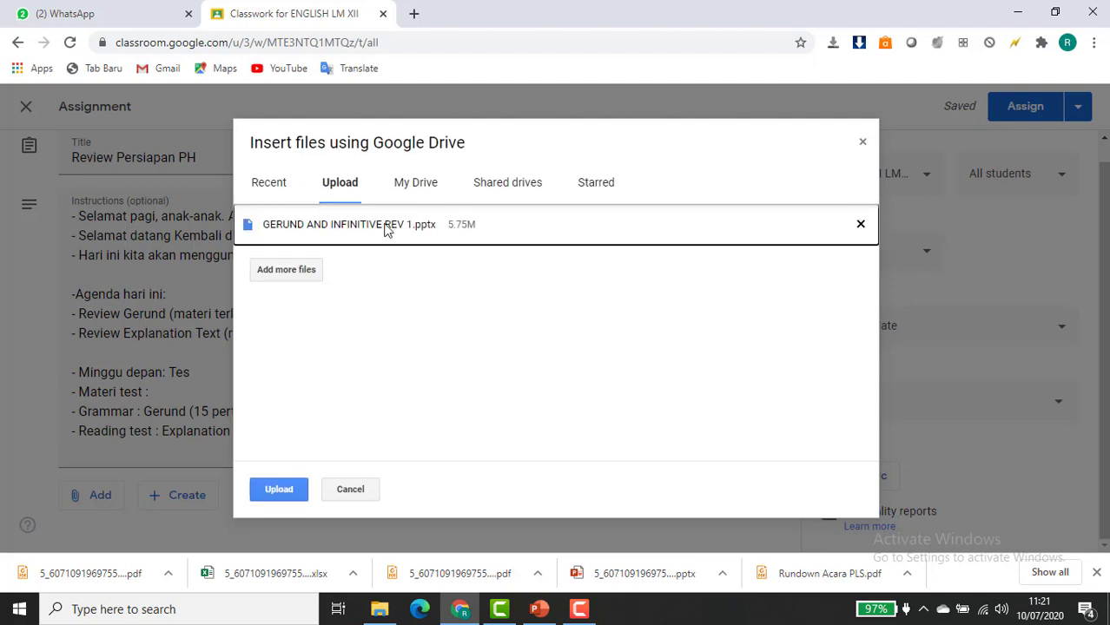
{"action": "left_click", "coordinate": [269, 491]}
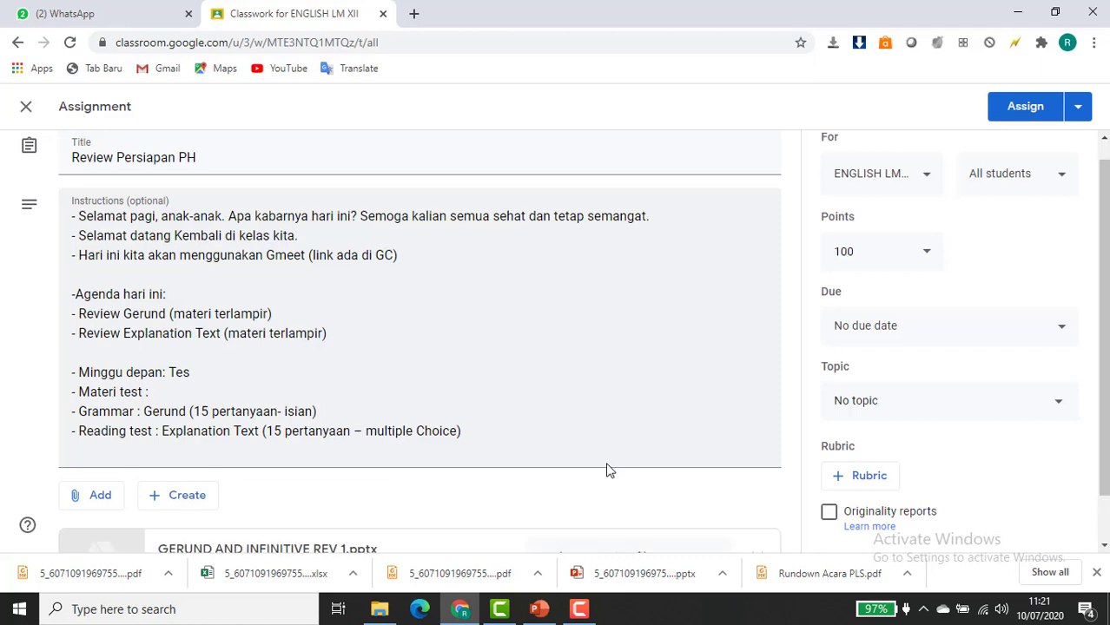
Start adding a YouTube video as another attachment to the assignment.
{"action": "scroll", "coordinate": [333, 385], "scroll_direction": "down", "scroll_amount": 1}
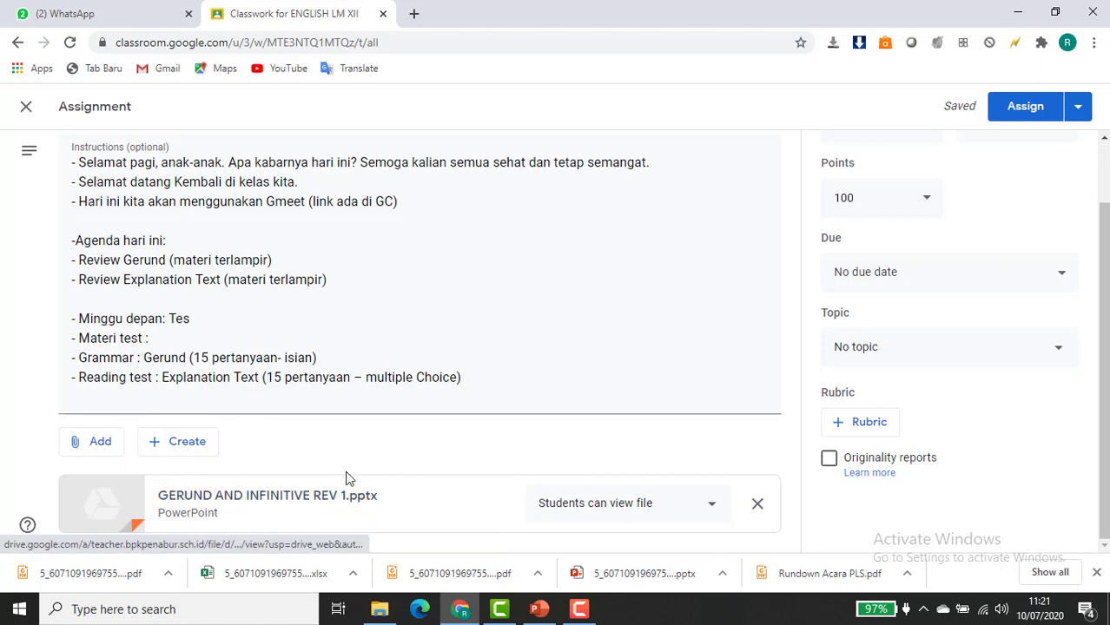
{"action": "scroll", "coordinate": [251, 445], "scroll_direction": "up", "scroll_amount": 1}
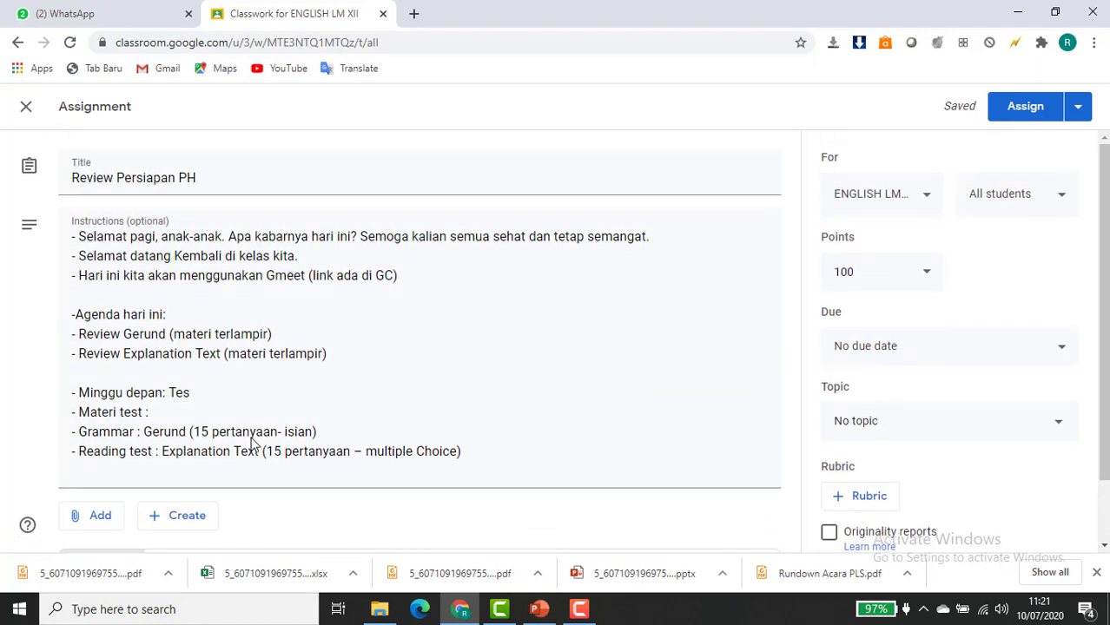
{"action": "scroll", "coordinate": [278, 521], "scroll_direction": "down", "scroll_amount": 1}
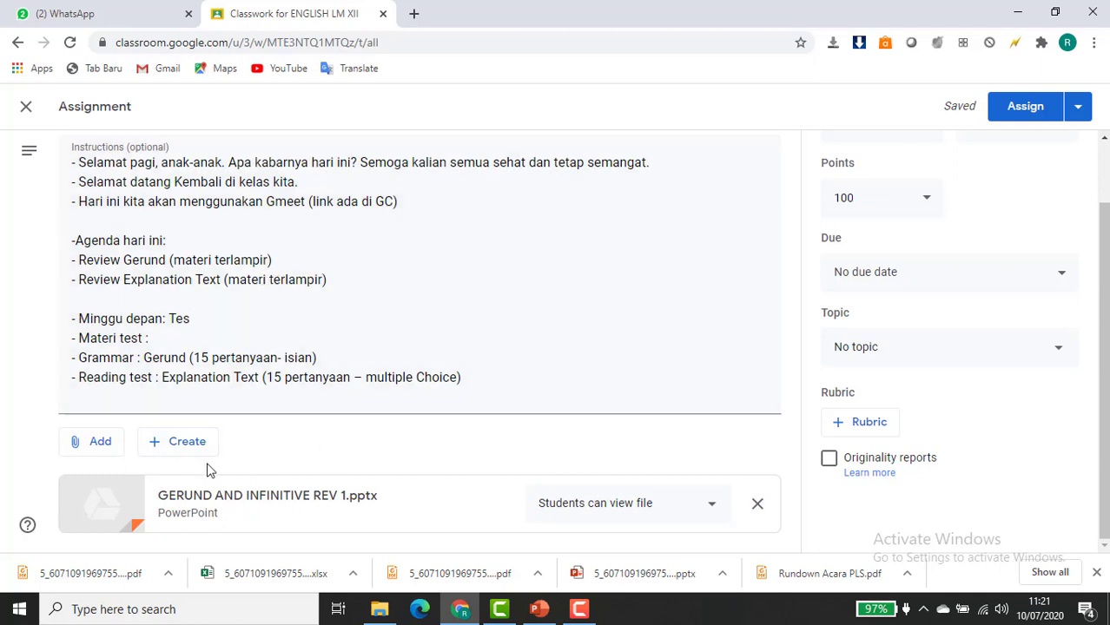
{"action": "left_click", "coordinate": [100, 444]}
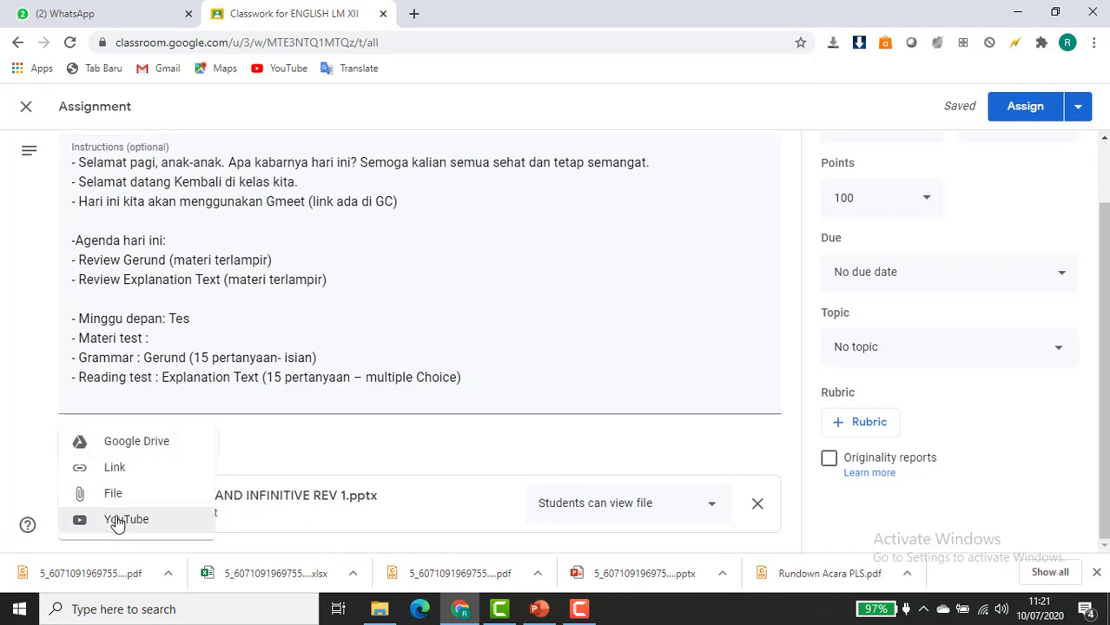
{"action": "left_click", "coordinate": [118, 521]}
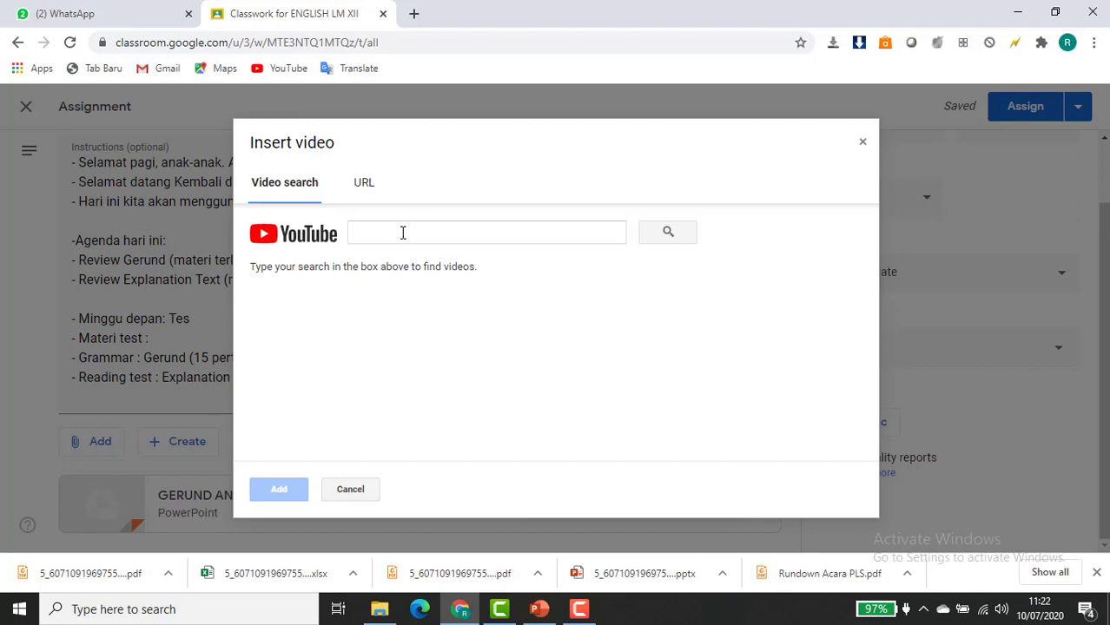
Open a new browser tab, switch to the teacher's second Gmail account, and go to YouTube.
{"action": "left_click", "coordinate": [413, 15]}
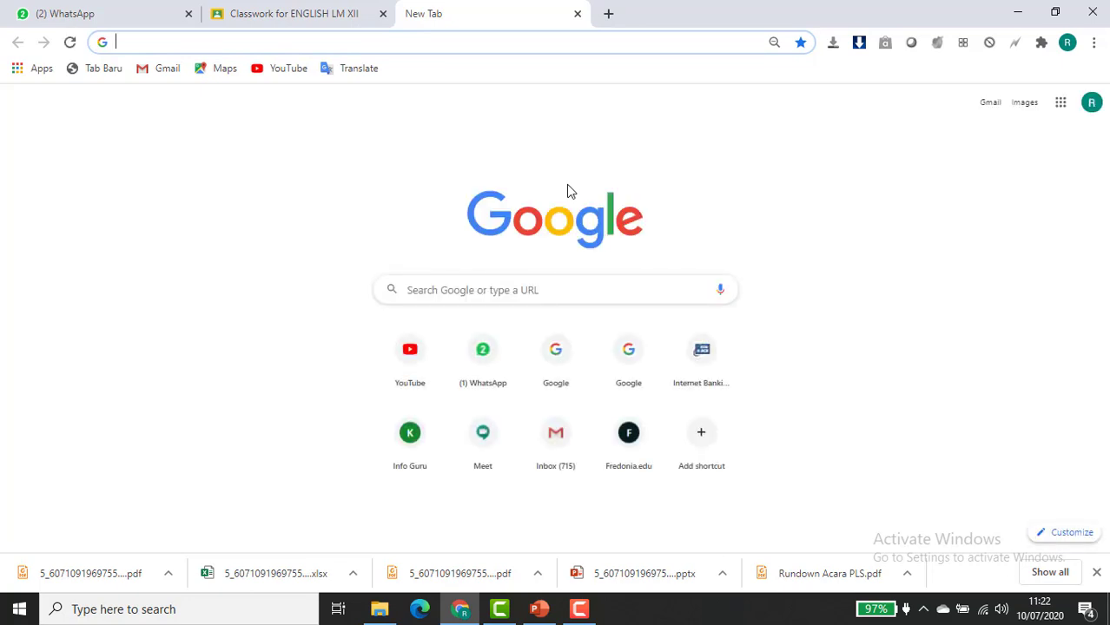
{"action": "left_click", "coordinate": [1090, 103]}
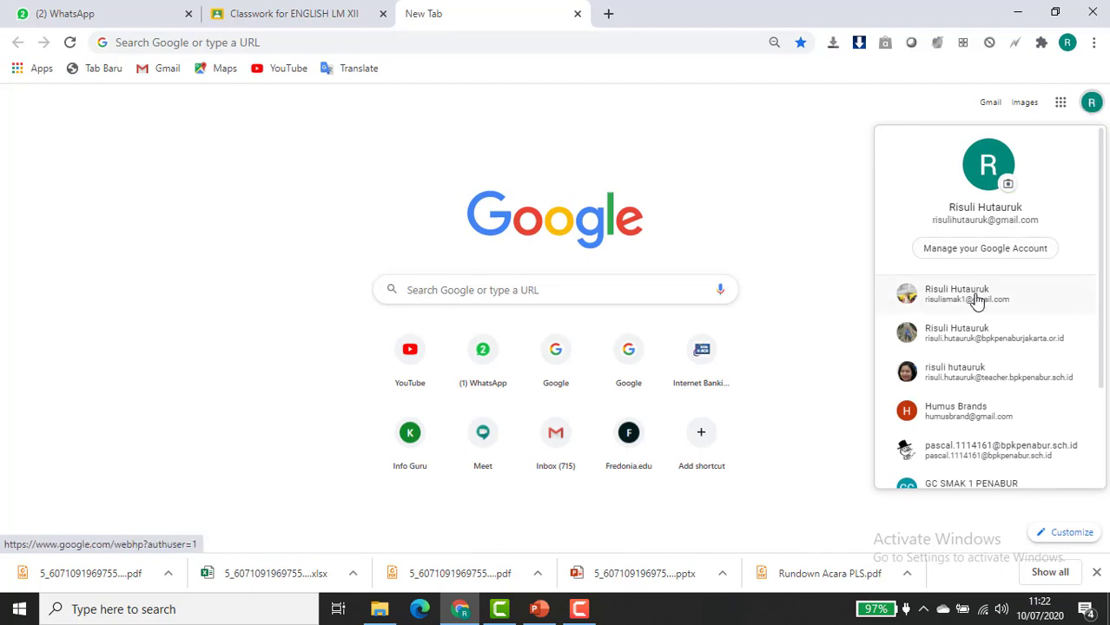
{"action": "left_click", "coordinate": [977, 300]}
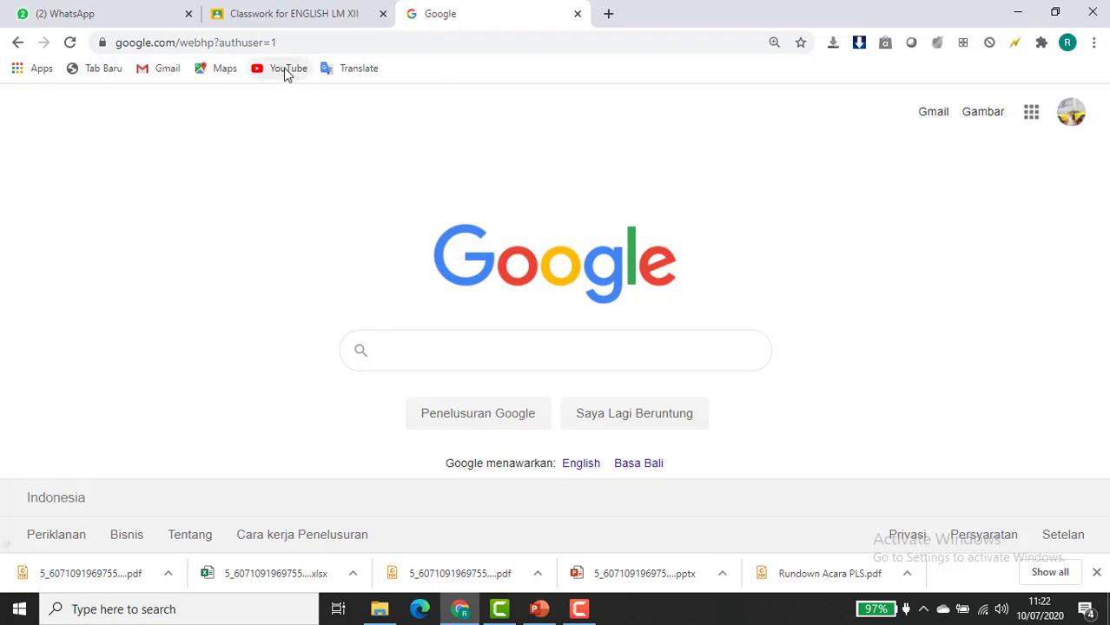
{"action": "left_click", "coordinate": [1031, 118]}
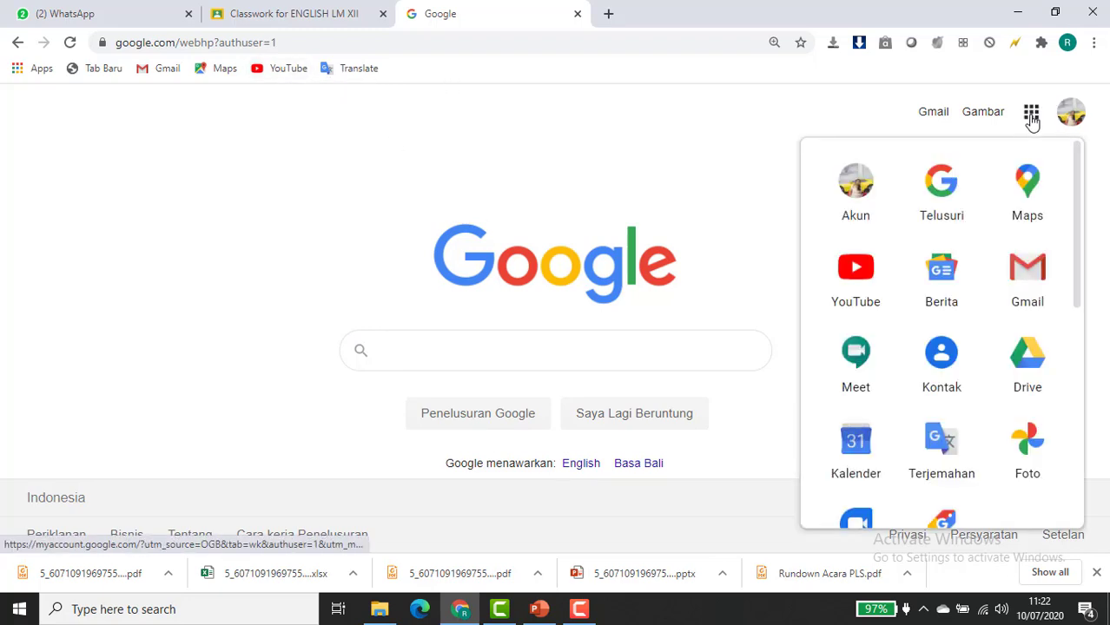
{"action": "left_click", "coordinate": [765, 150]}
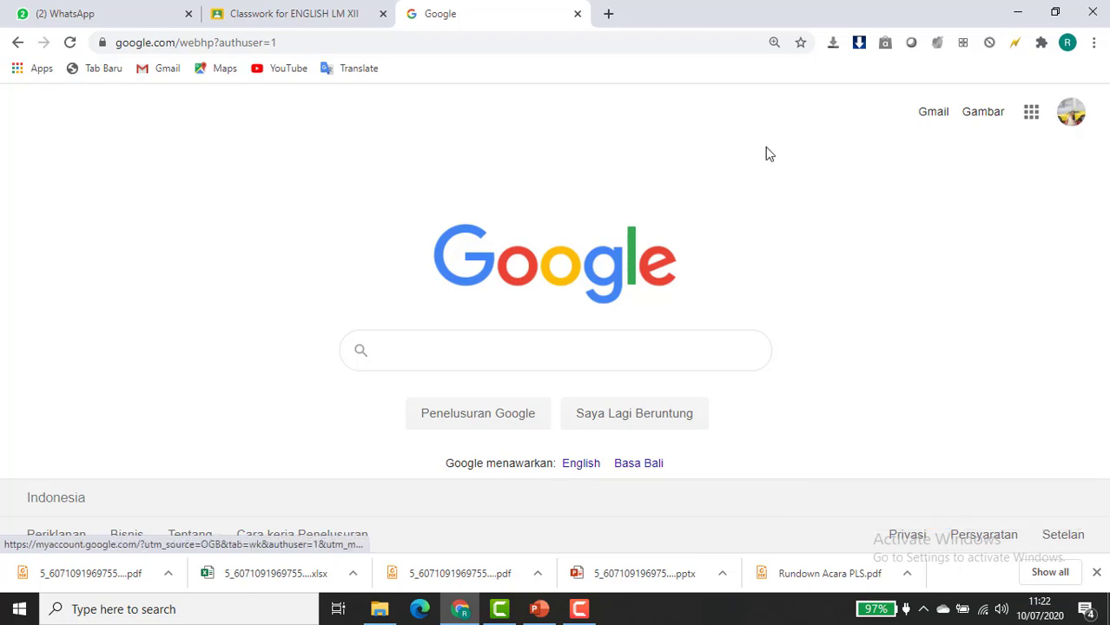
{"action": "left_click", "coordinate": [1031, 113]}
{"action": "left_click", "coordinate": [859, 288]}
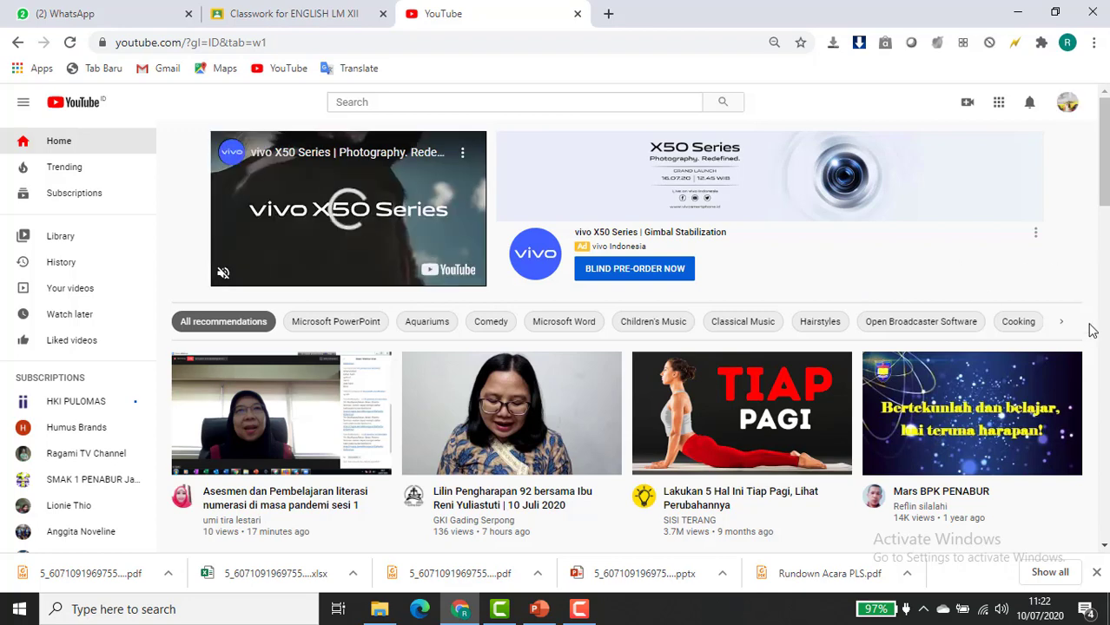
Open the account's own YouTube channel and bring up the full list of its uploaded videos.
{"action": "left_click", "coordinate": [1067, 104]}
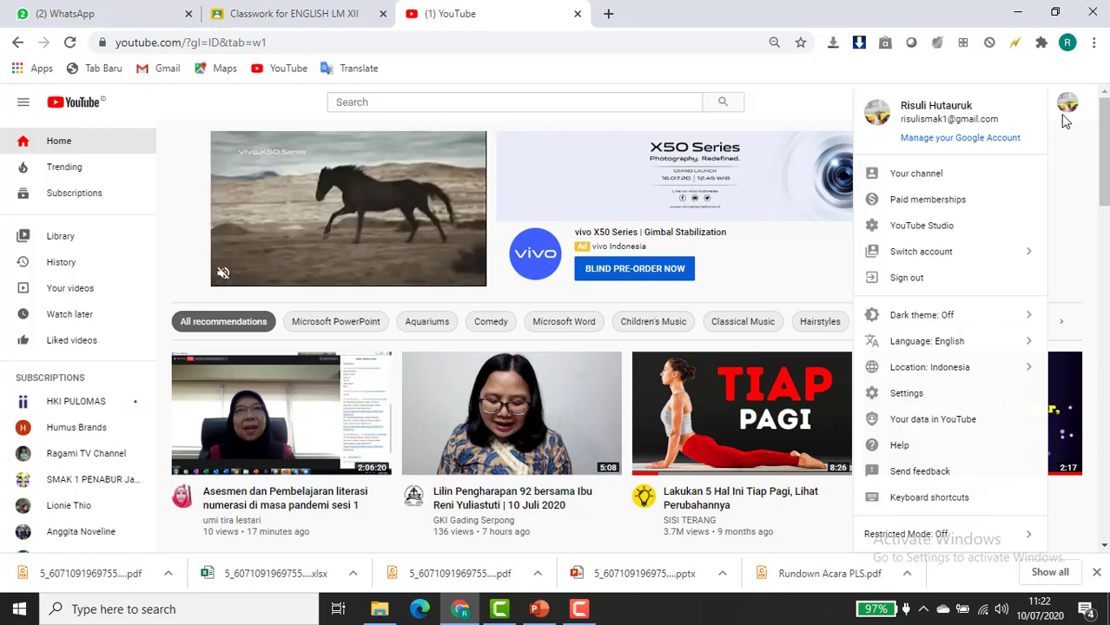
{"action": "left_click", "coordinate": [916, 178]}
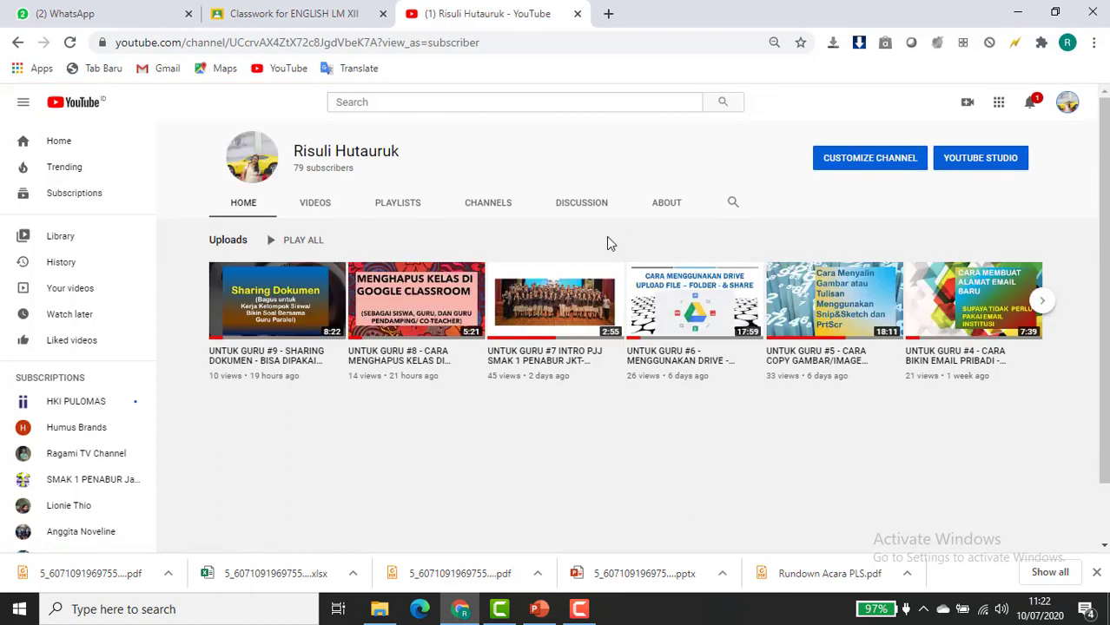
{"action": "left_click", "coordinate": [1042, 301]}
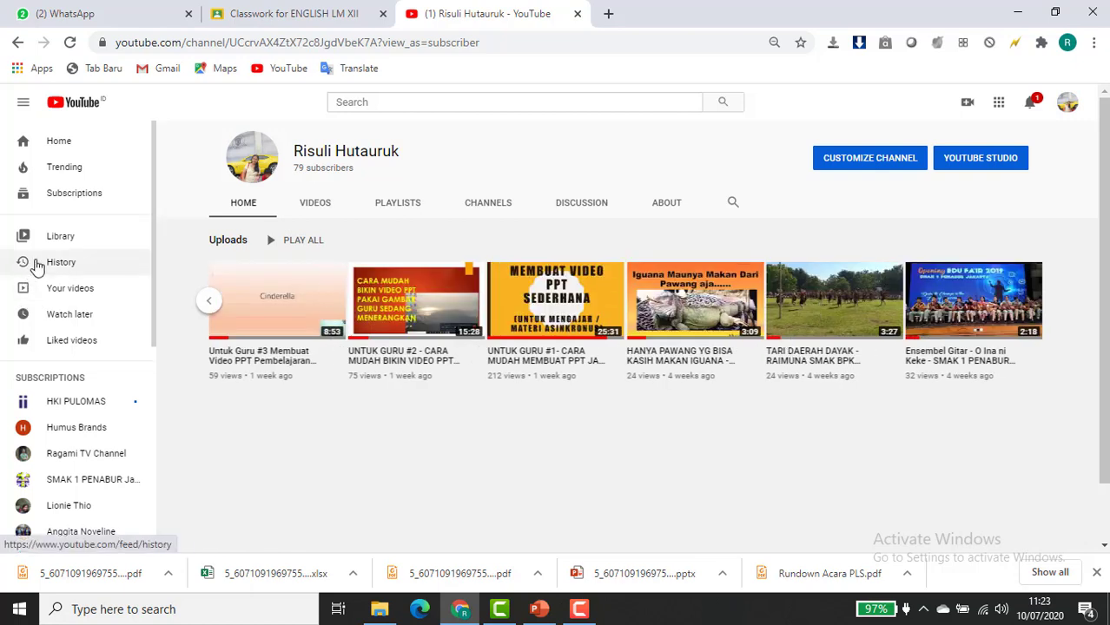
{"action": "left_click", "coordinate": [52, 293]}
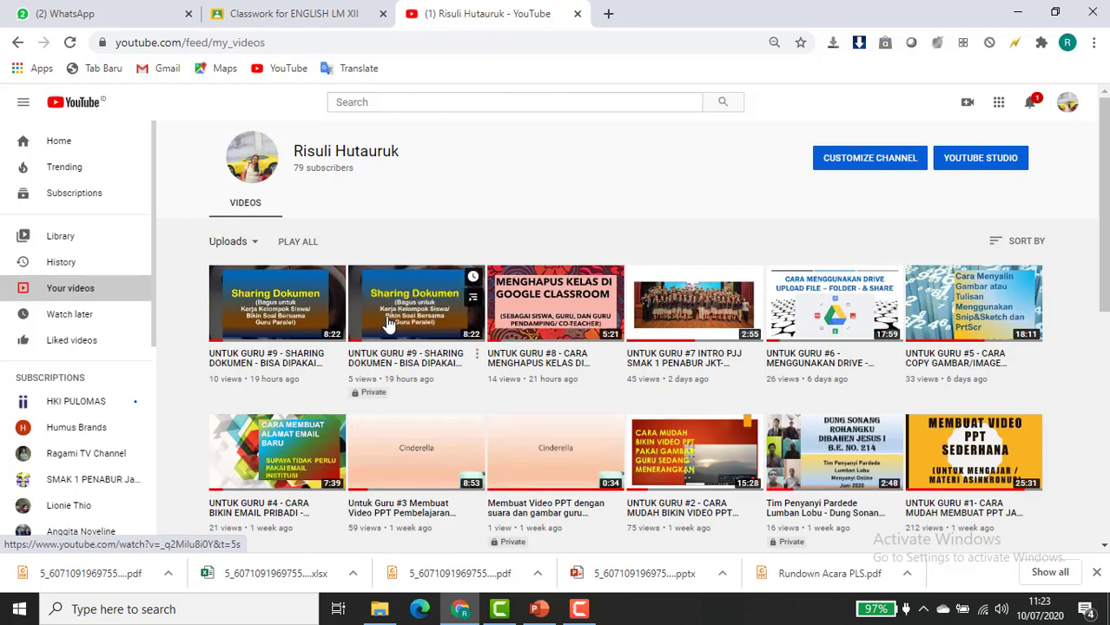
Open the uploaded video "Belajar Mudah 'EXPLANATION TEXTS'", the version not marked Private, and pause its playback.
{"action": "scroll", "coordinate": [388, 323], "scroll_direction": "down", "scroll_amount": 1}
{"action": "scroll", "coordinate": [388, 323], "scroll_direction": "down", "scroll_amount": 1}
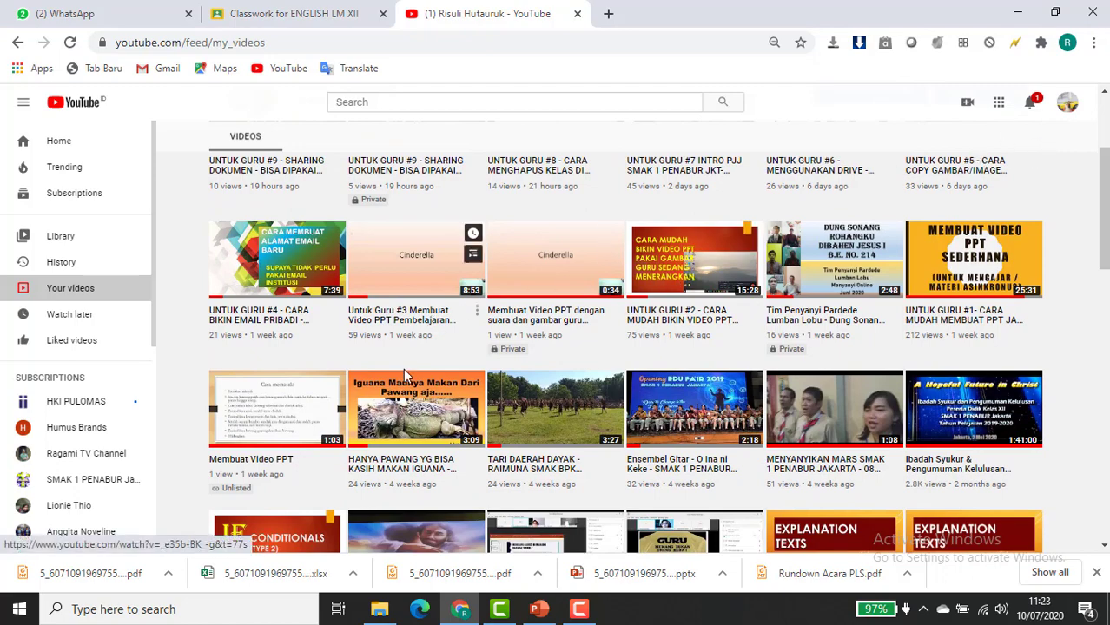
{"action": "scroll", "coordinate": [415, 396], "scroll_direction": "down", "scroll_amount": 1}
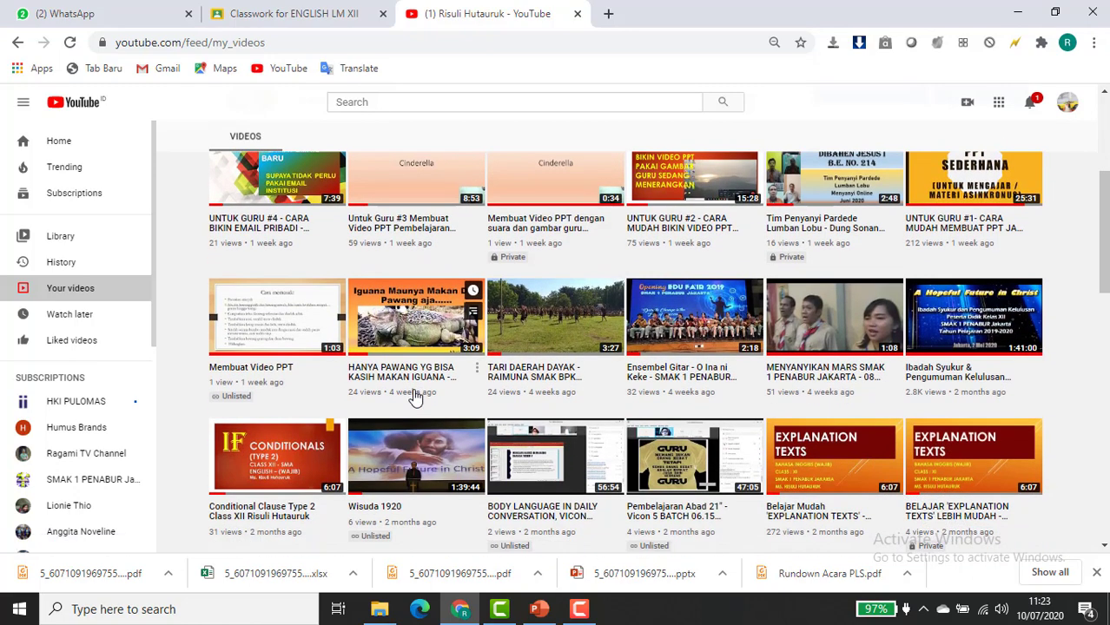
{"action": "scroll", "coordinate": [487, 393], "scroll_direction": "down", "scroll_amount": 1}
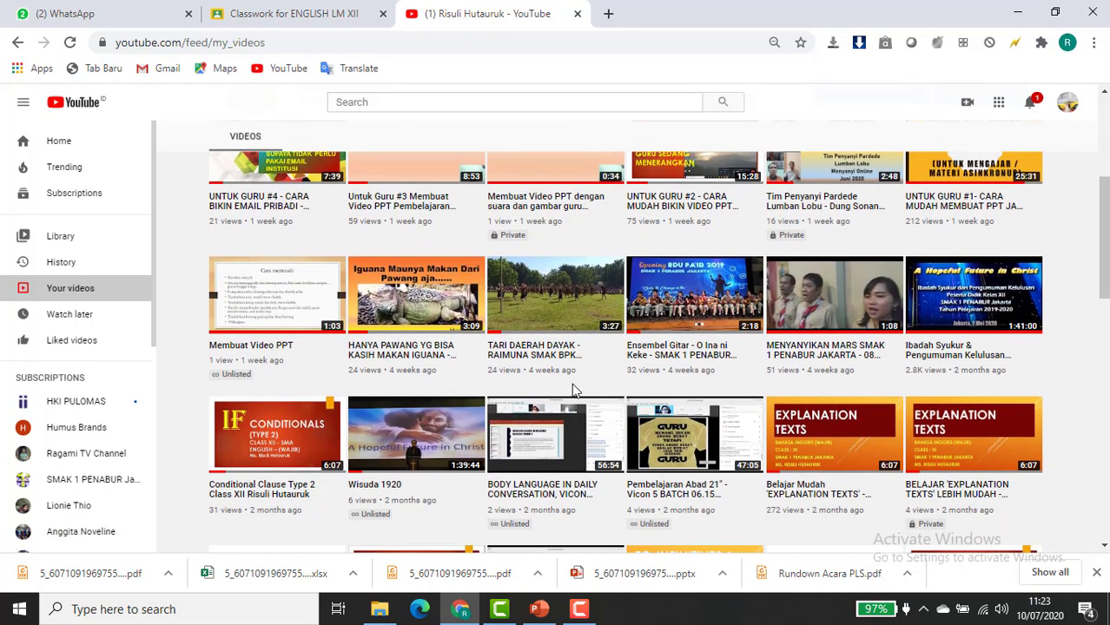
{"action": "left_click", "coordinate": [798, 457]}
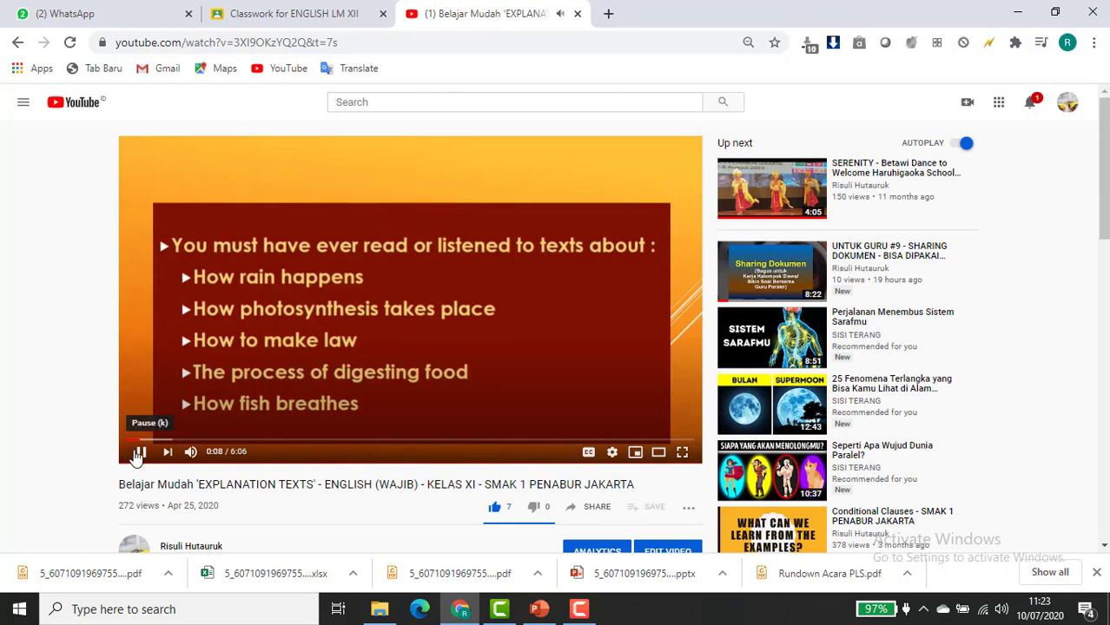
{"action": "left_click", "coordinate": [141, 453]}
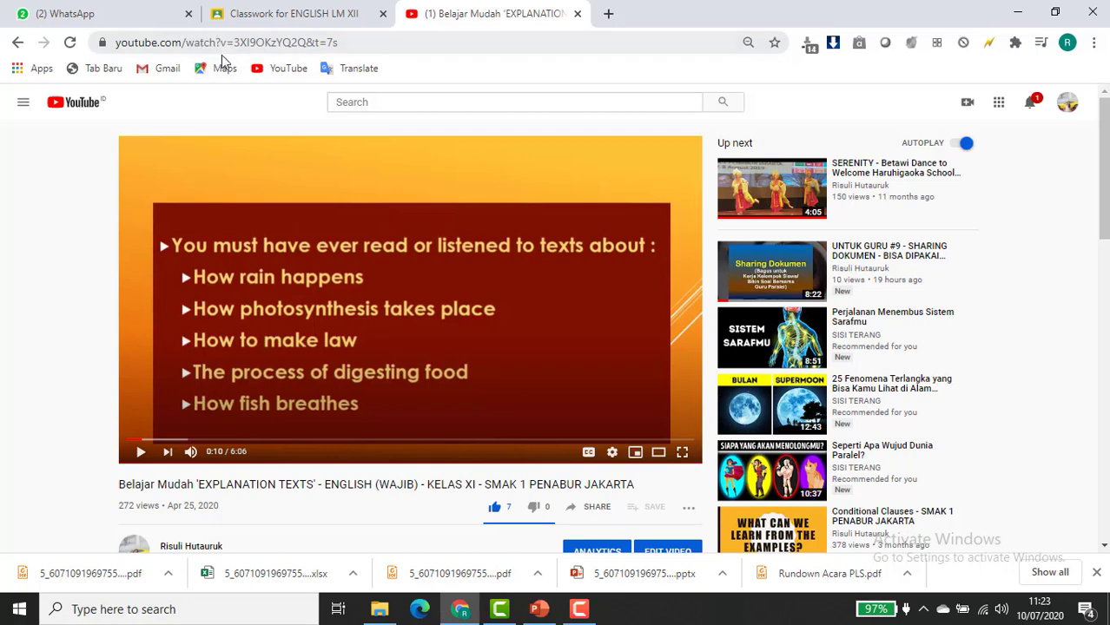
Copy the full web address of the Explanation Texts video.
{"action": "left_click", "coordinate": [345, 49]}
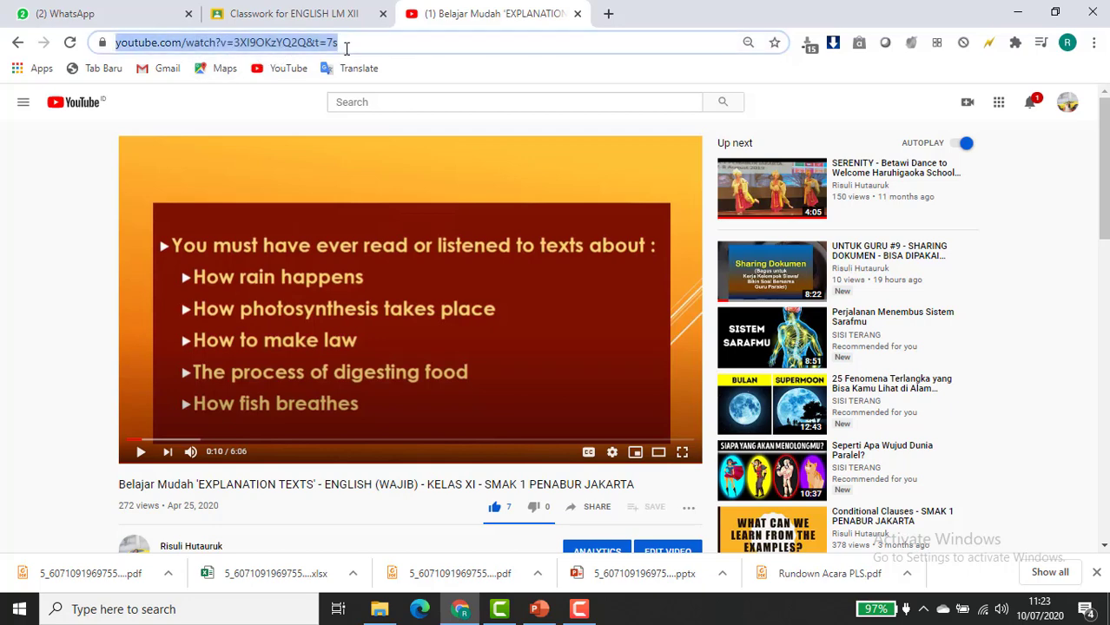
{"action": "left_click", "coordinate": [346, 49]}
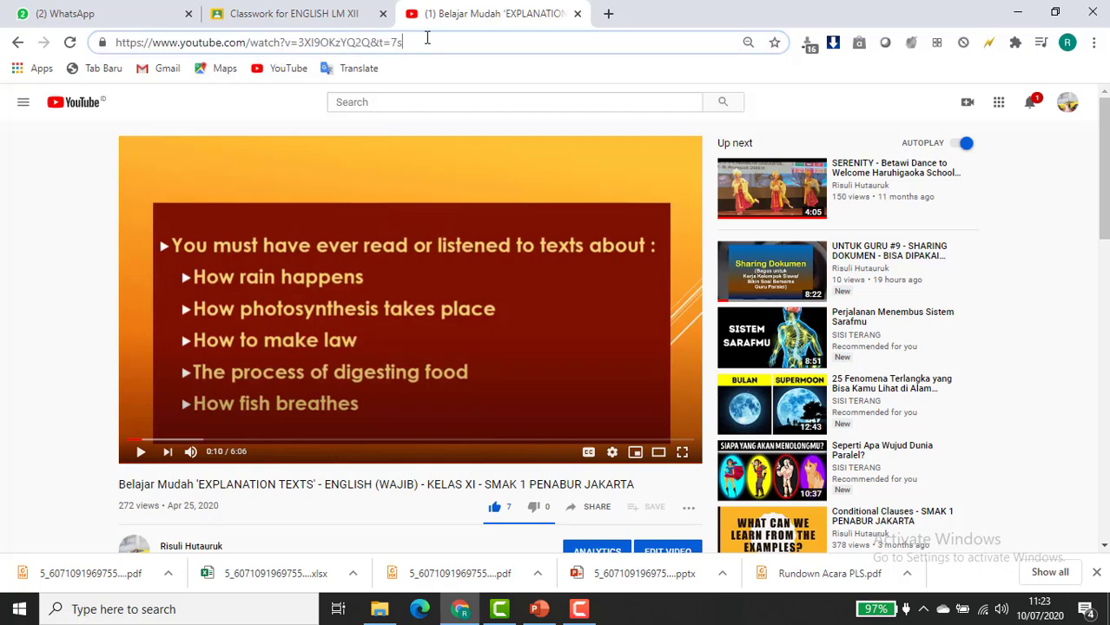
{"action": "left_click", "coordinate": [416, 41]}
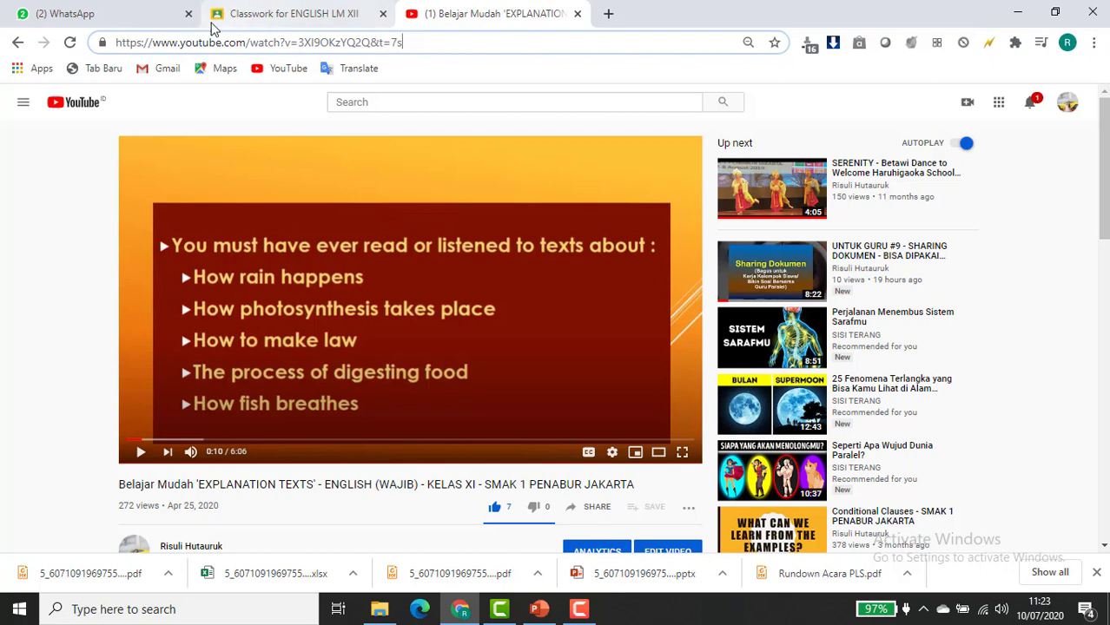
{"action": "triple_click", "coordinate": [116, 43]}
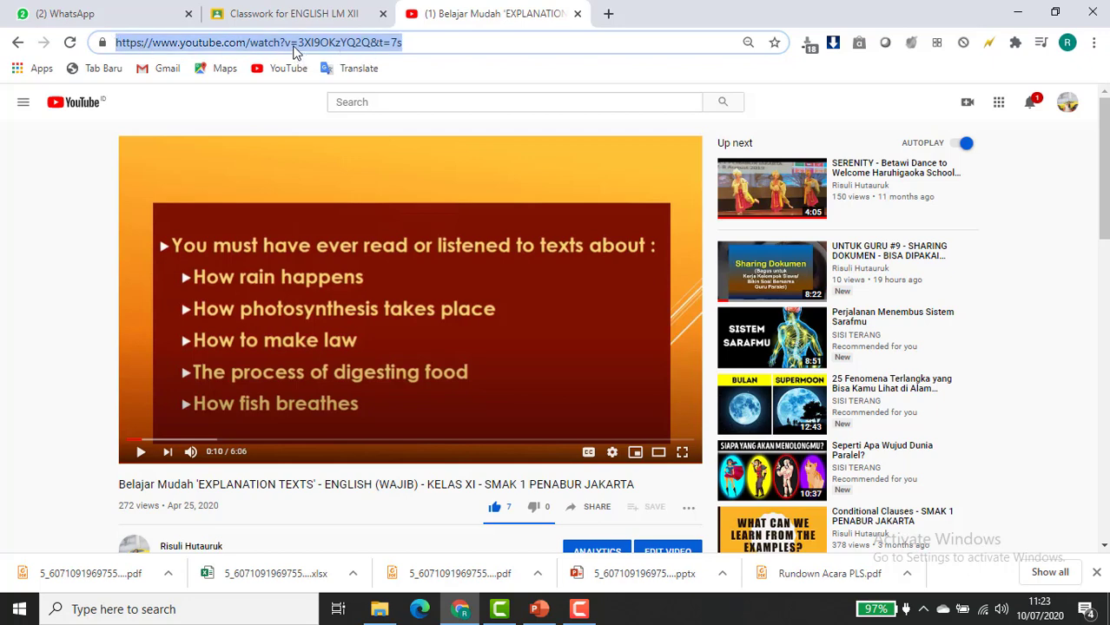
{"action": "right_click", "coordinate": [294, 53]}
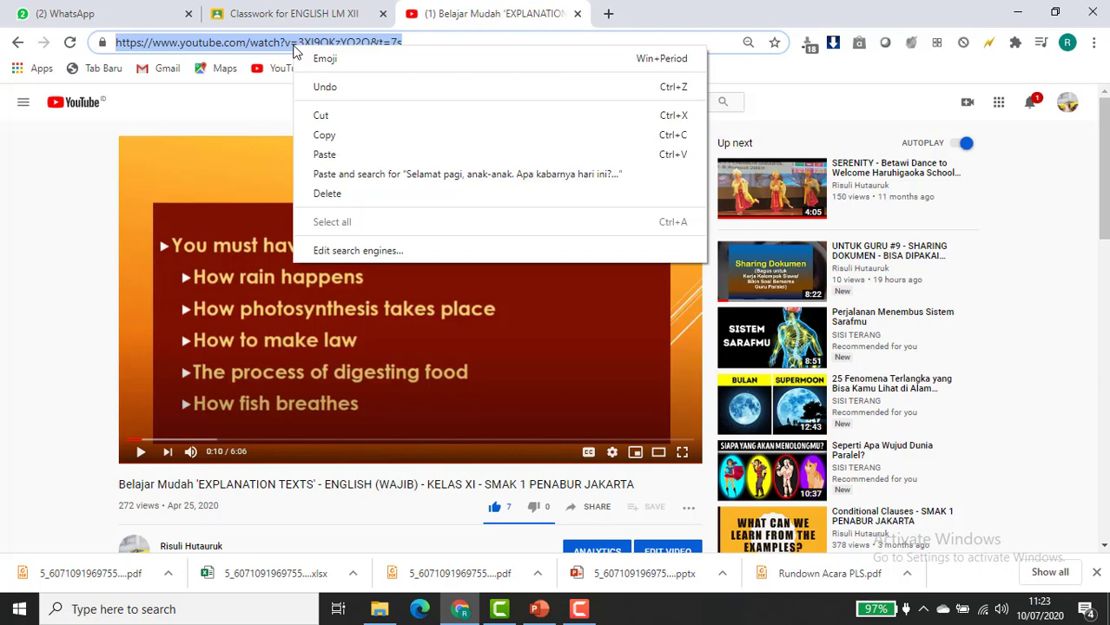
{"action": "left_click", "coordinate": [323, 136]}
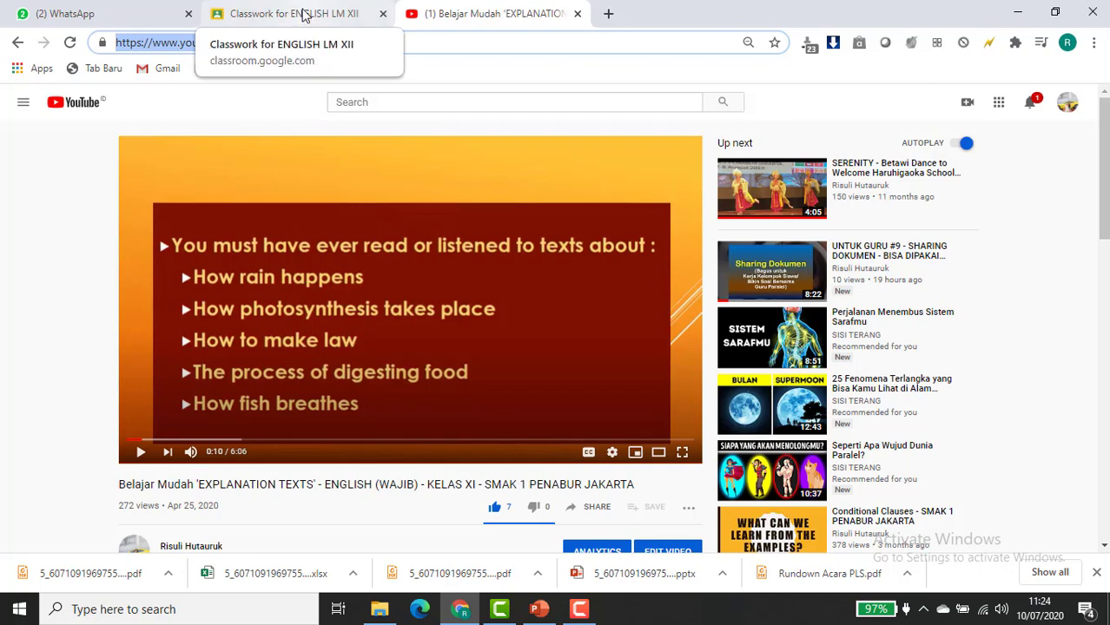
Return to the assignment's video insertion dialog and search YouTube with the copied web address of the Explanation Texts video.
{"action": "left_click", "coordinate": [304, 15]}
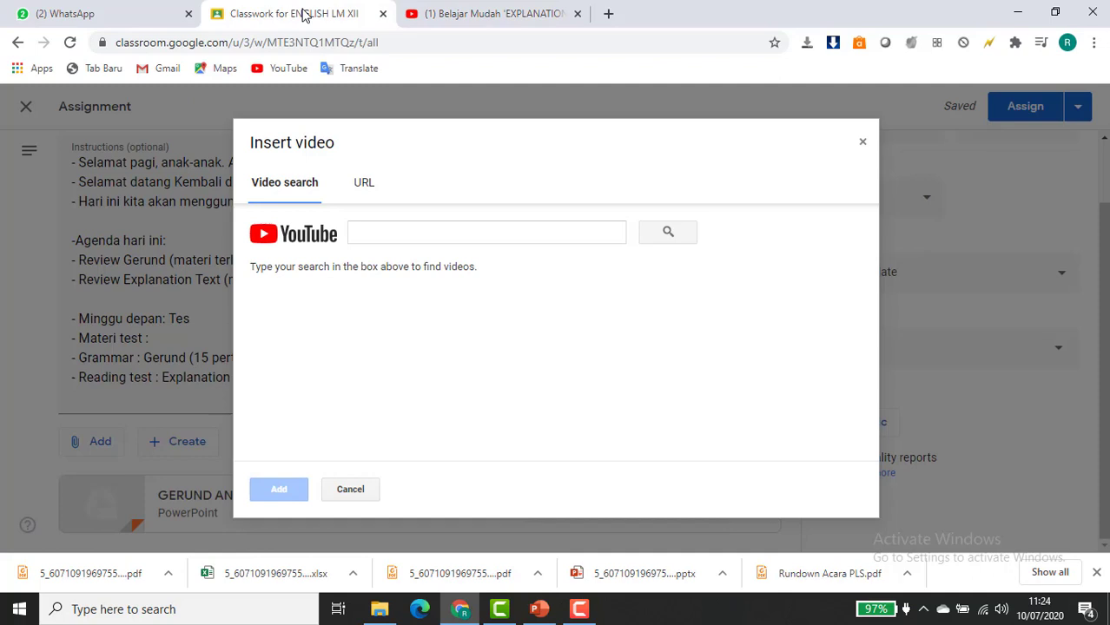
{"action": "left_click", "coordinate": [358, 231]}
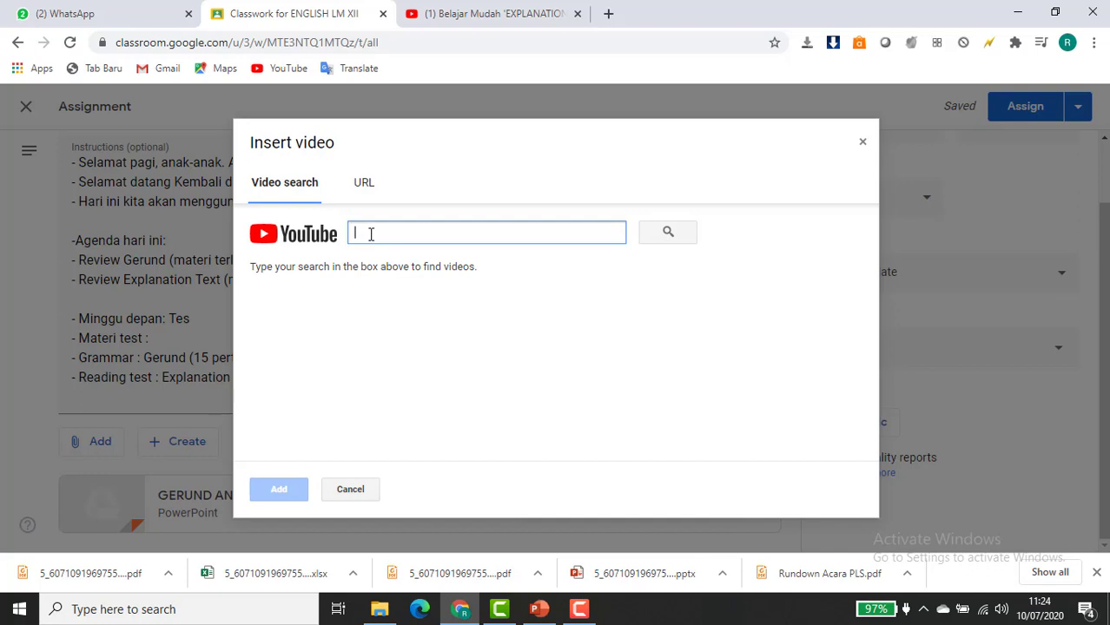
{"action": "right_click", "coordinate": [370, 234]}
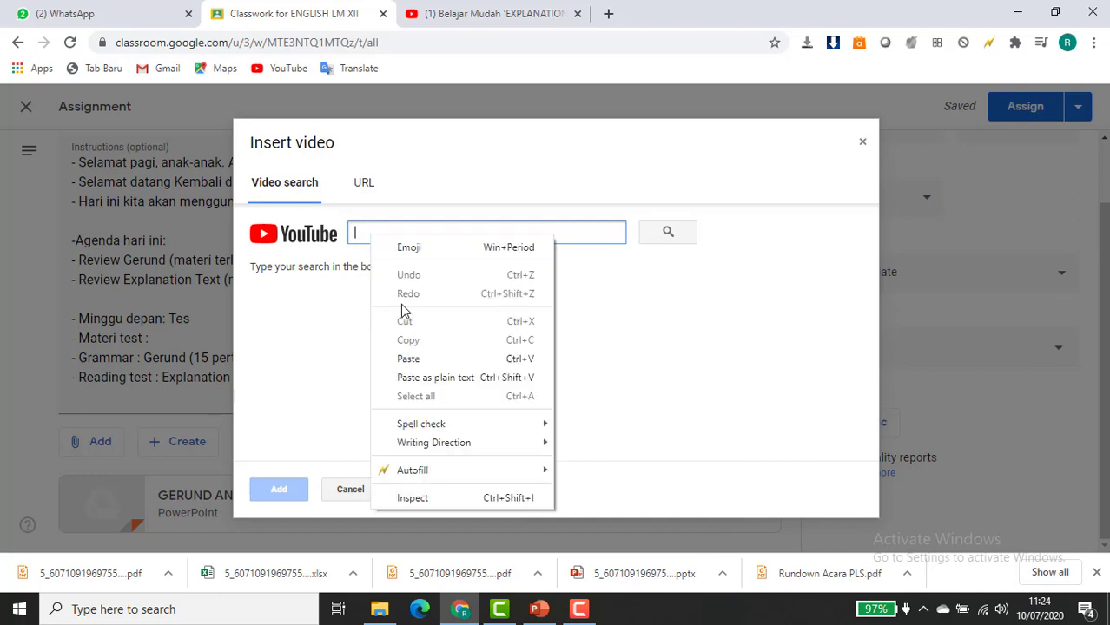
{"action": "left_click", "coordinate": [414, 361]}
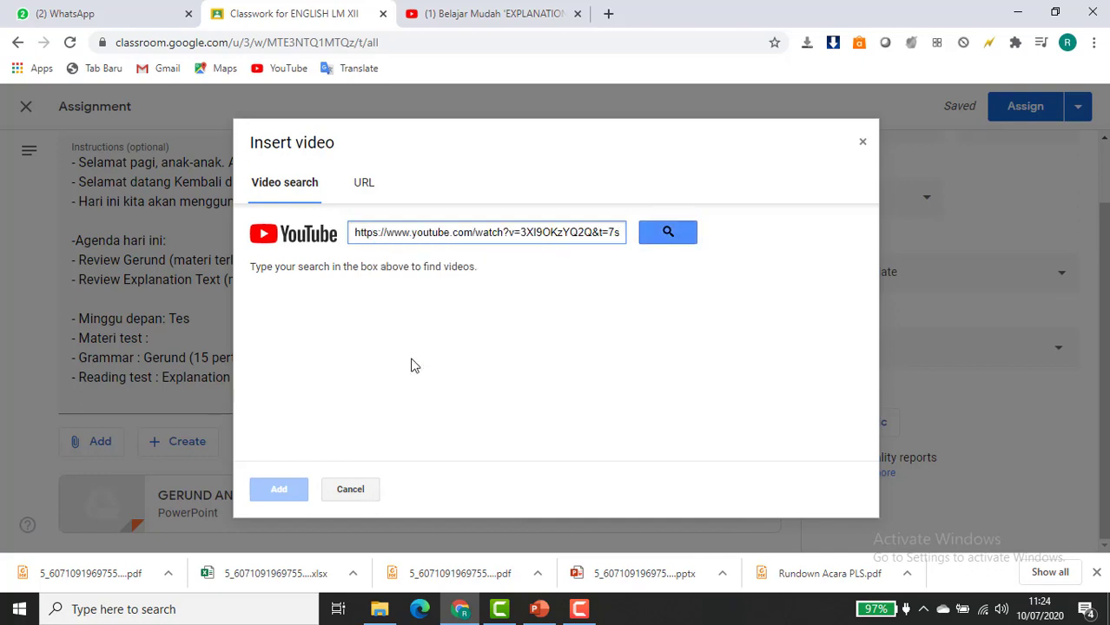
{"action": "left_click", "coordinate": [664, 237]}
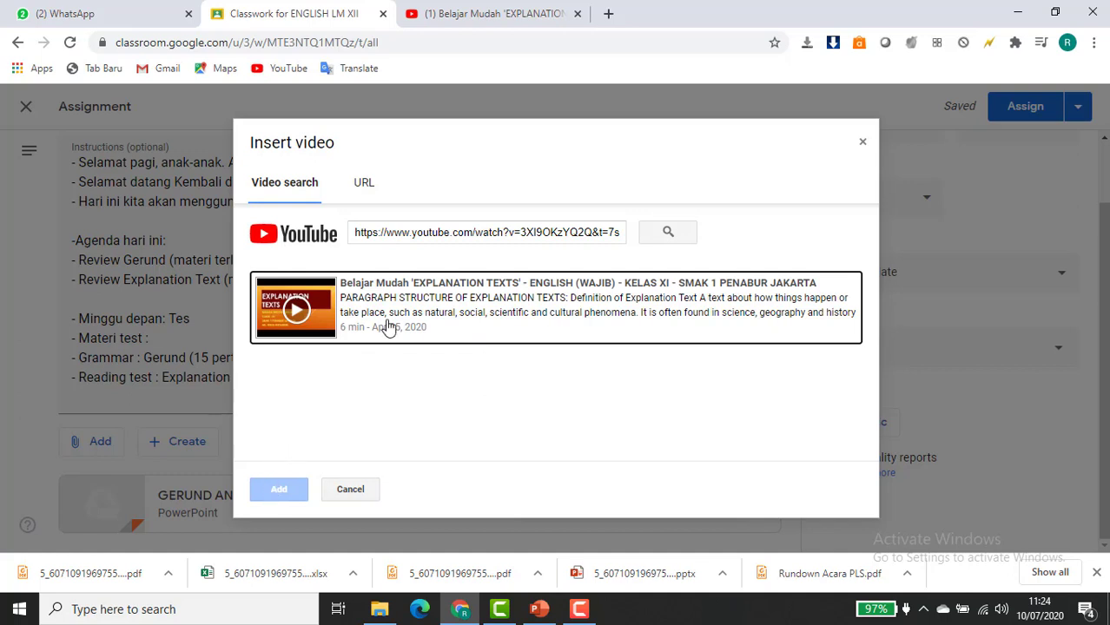
Select the found video "Belajar Mudah 'EXPLANATION TEXTS'" and add it to the assignment's attachments.
{"action": "left_click", "coordinate": [388, 327]}
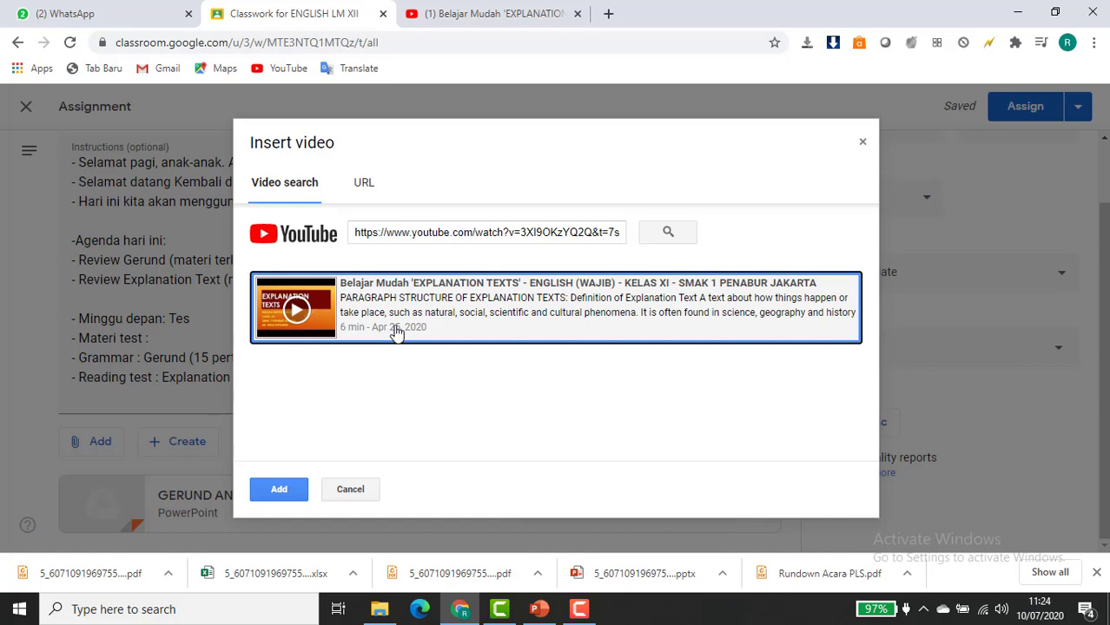
{"action": "left_click", "coordinate": [394, 330]}
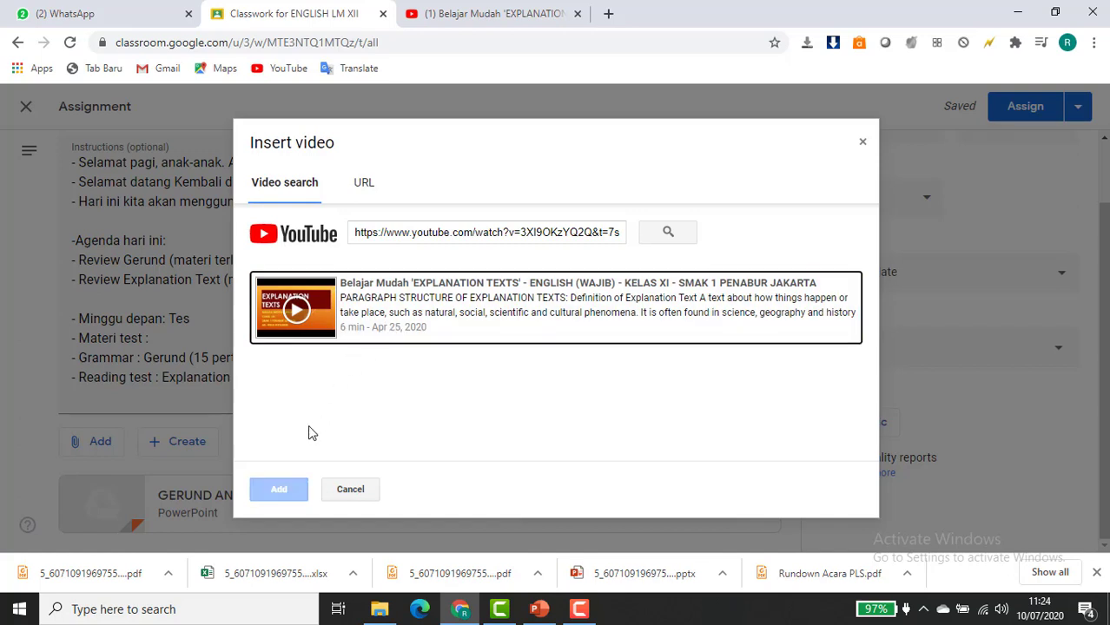
{"action": "left_click", "coordinate": [377, 323]}
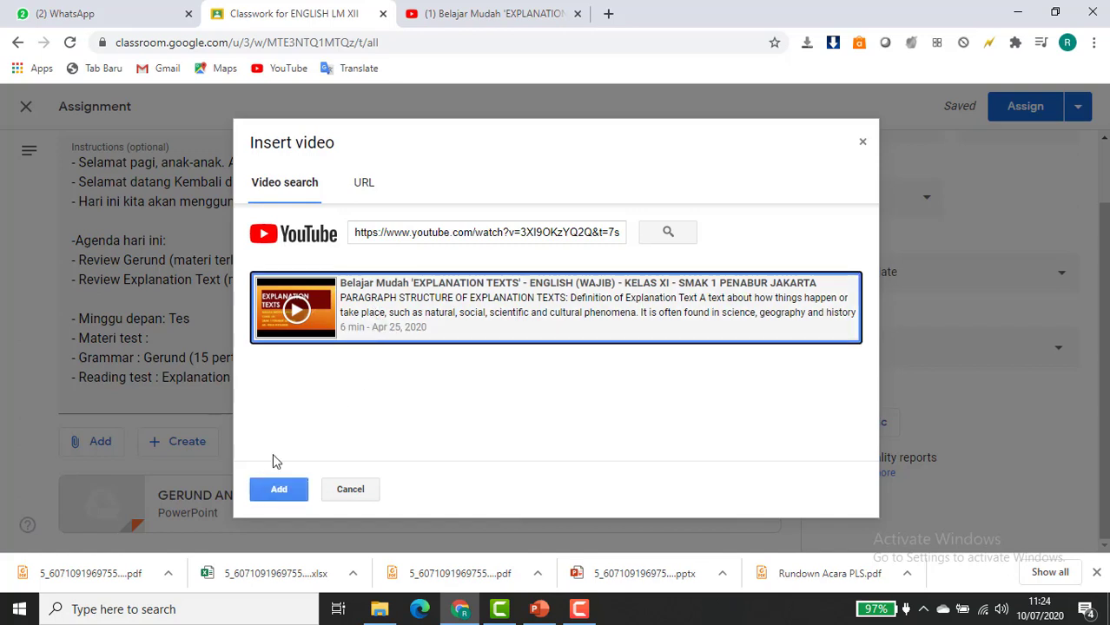
{"action": "left_click", "coordinate": [271, 491]}
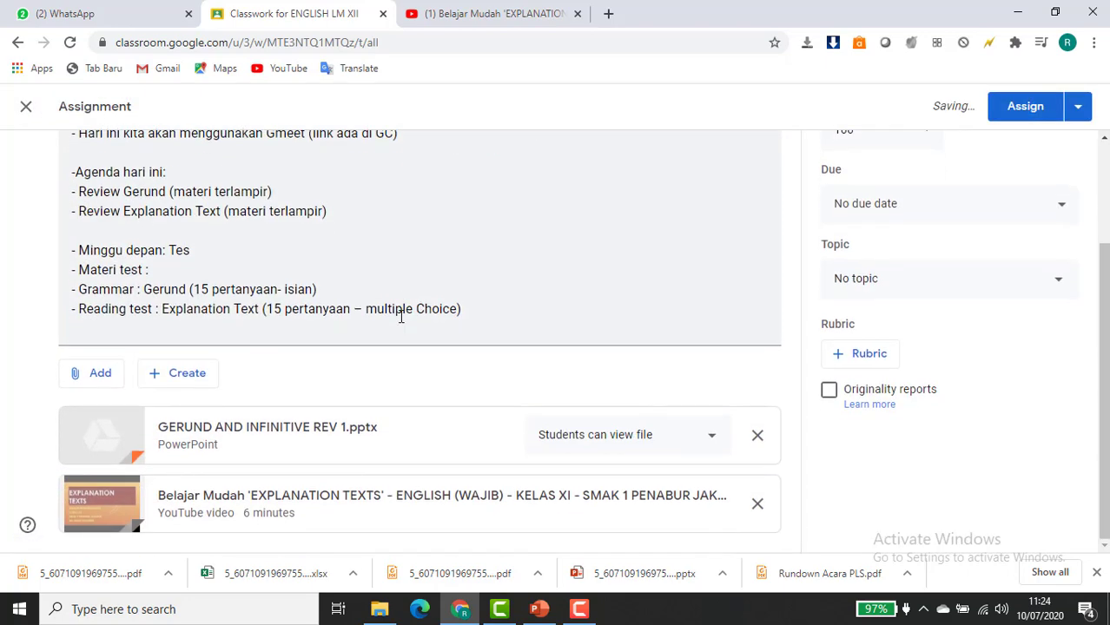
Check the assignment's agenda instructions against the attached Gerund PowerPoint and Explanation Texts video.
{"action": "scroll", "coordinate": [401, 317], "scroll_direction": "up", "scroll_amount": 3}
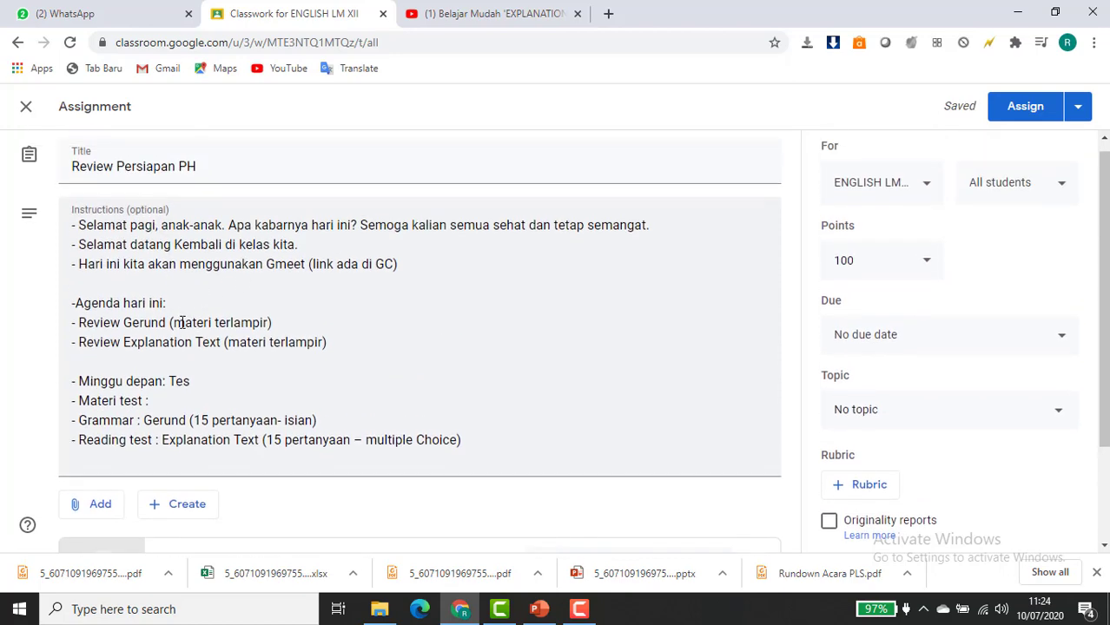
{"action": "scroll", "coordinate": [181, 382], "scroll_direction": "down", "scroll_amount": 3}
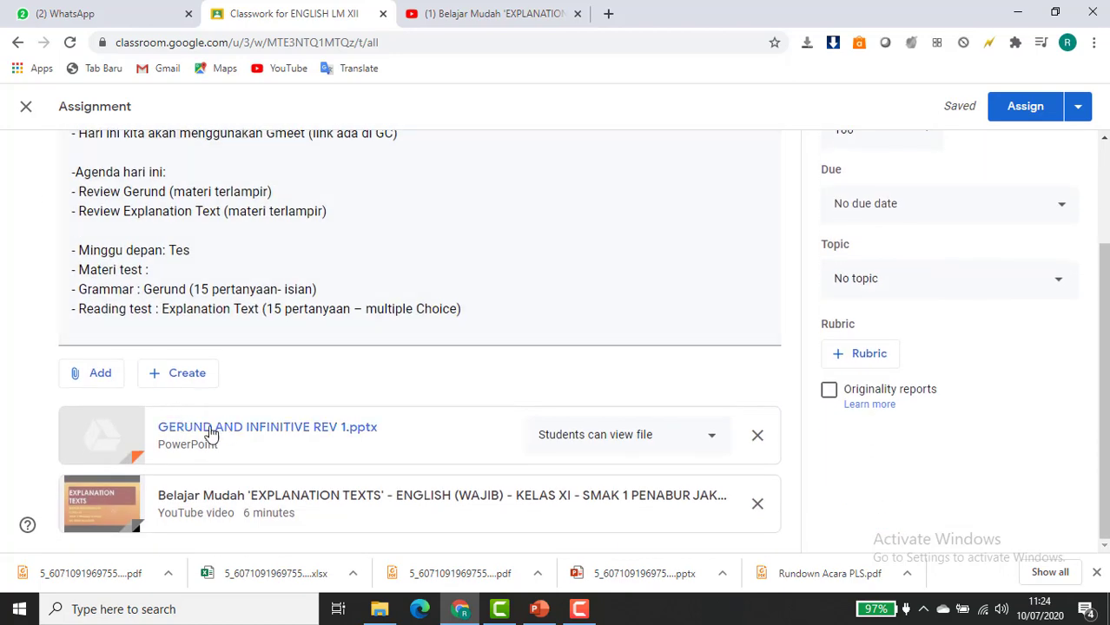
{"action": "scroll", "coordinate": [296, 304], "scroll_direction": "up", "scroll_amount": 1}
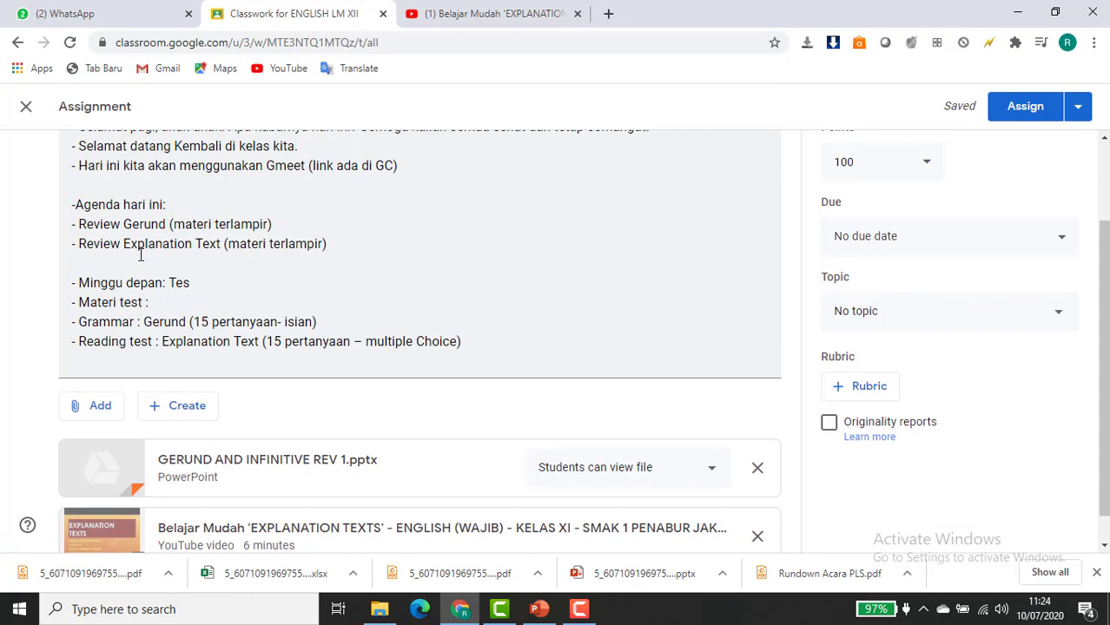
{"action": "scroll", "coordinate": [210, 264], "scroll_direction": "down", "scroll_amount": 1}
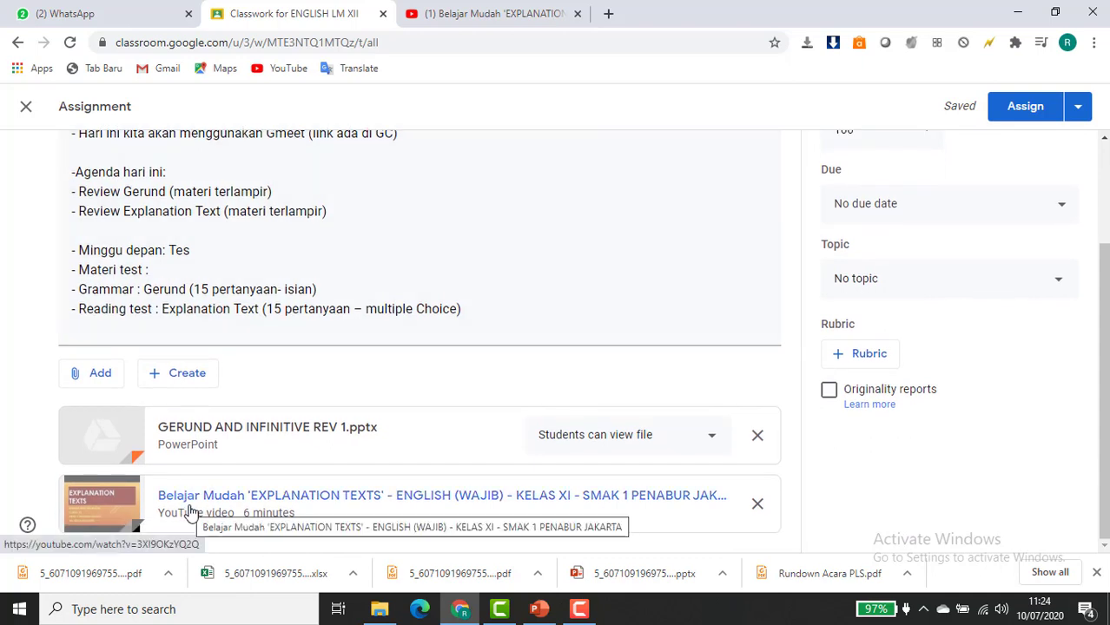
{"action": "scroll", "coordinate": [315, 235], "scroll_direction": "up", "scroll_amount": 3}
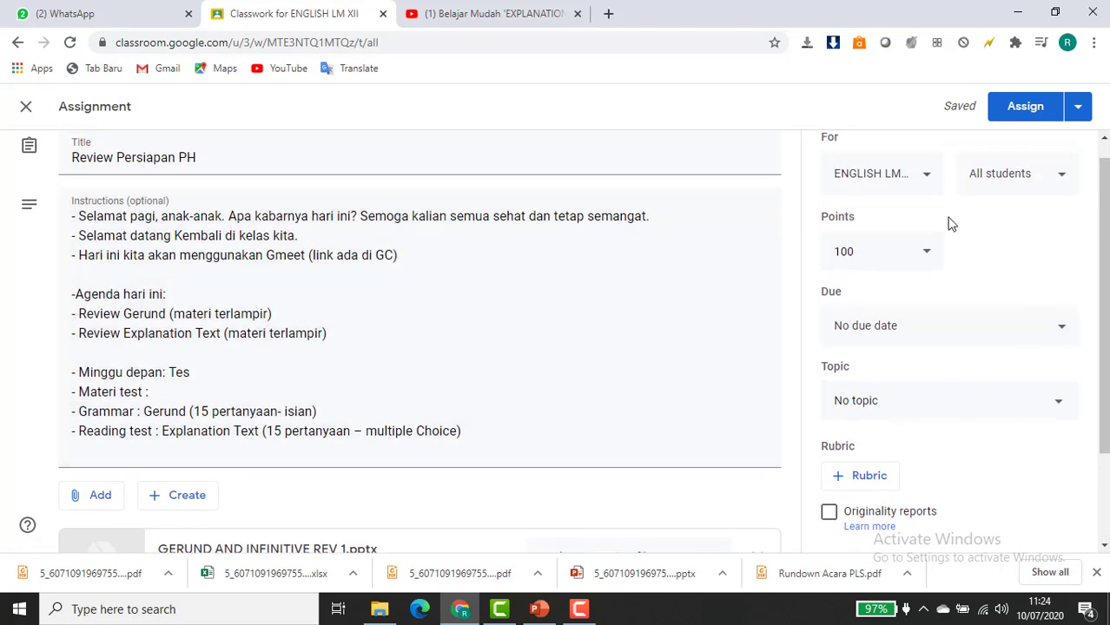
{"action": "scroll", "coordinate": [676, 342], "scroll_direction": "up", "scroll_amount": 1}
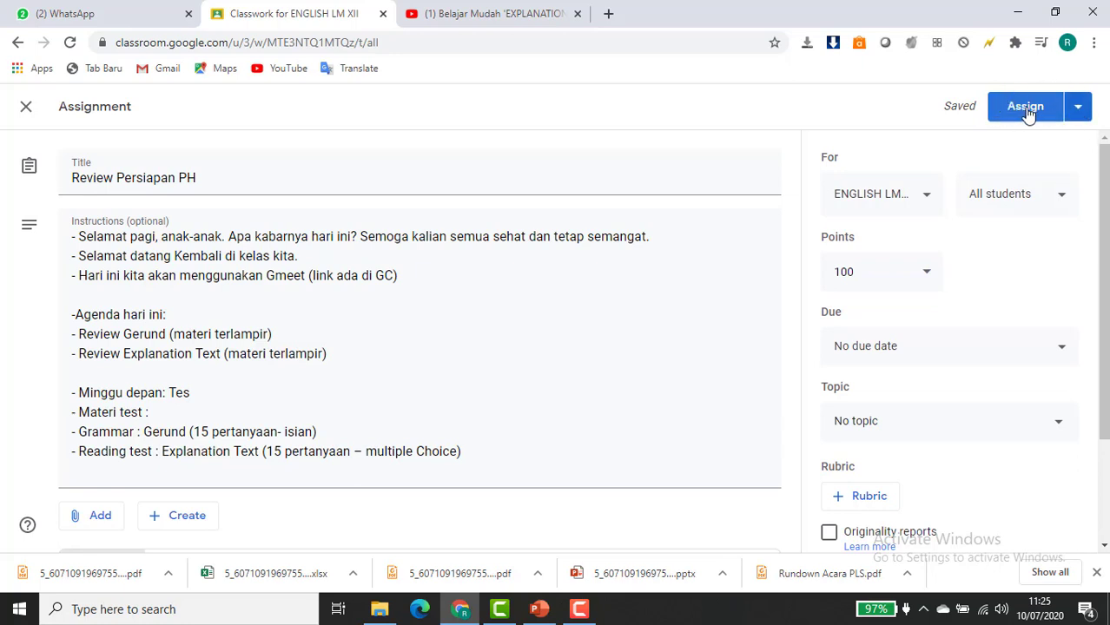
Choose to schedule the assignment instead of assigning it immediately, and pick Jul 13, 2020 as the date.
{"action": "left_click", "coordinate": [1082, 107]}
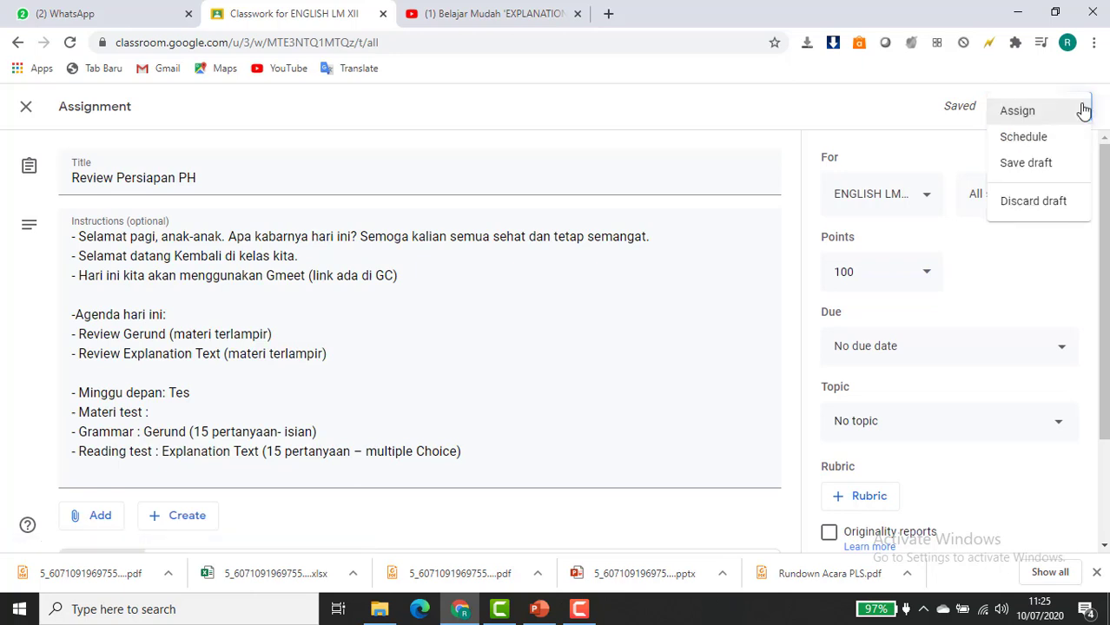
{"action": "left_click", "coordinate": [1061, 145]}
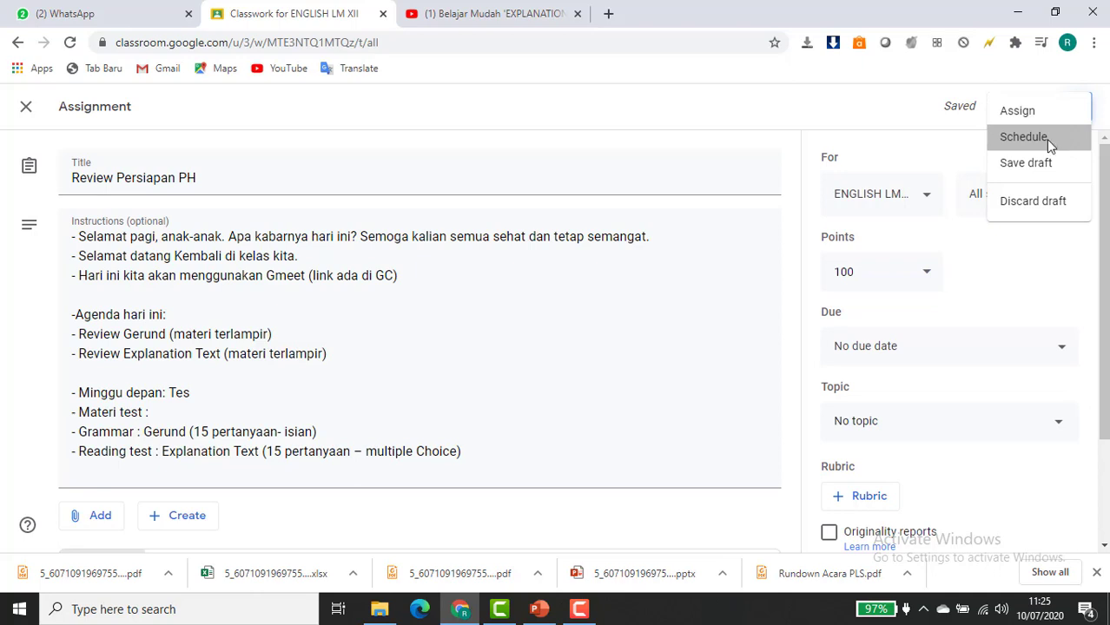
{"action": "left_click", "coordinate": [1046, 139]}
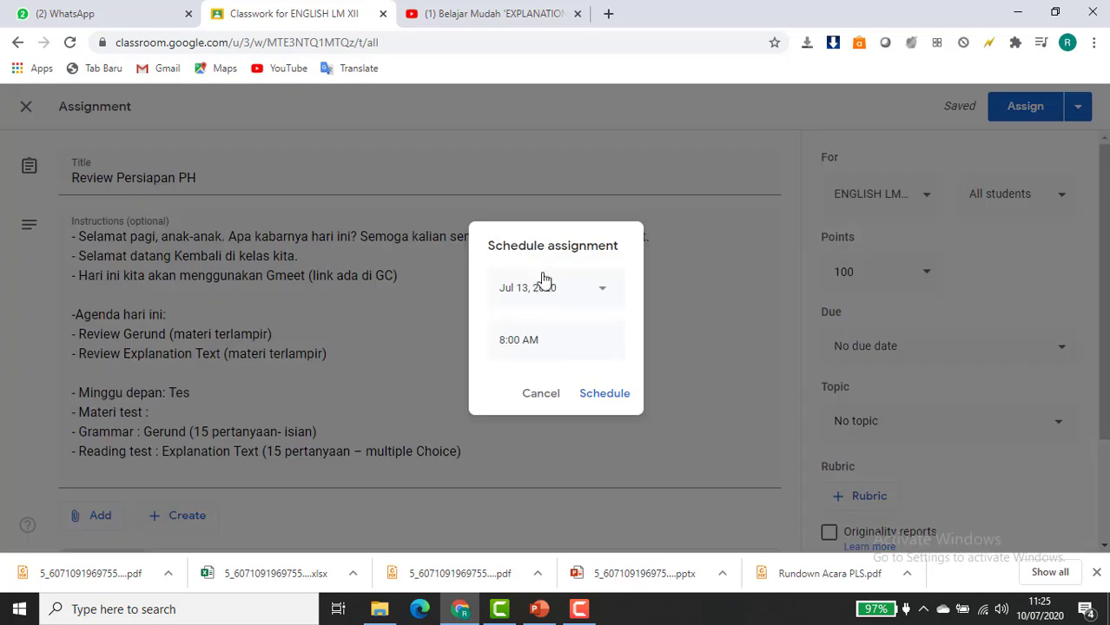
{"action": "left_click", "coordinate": [605, 293]}
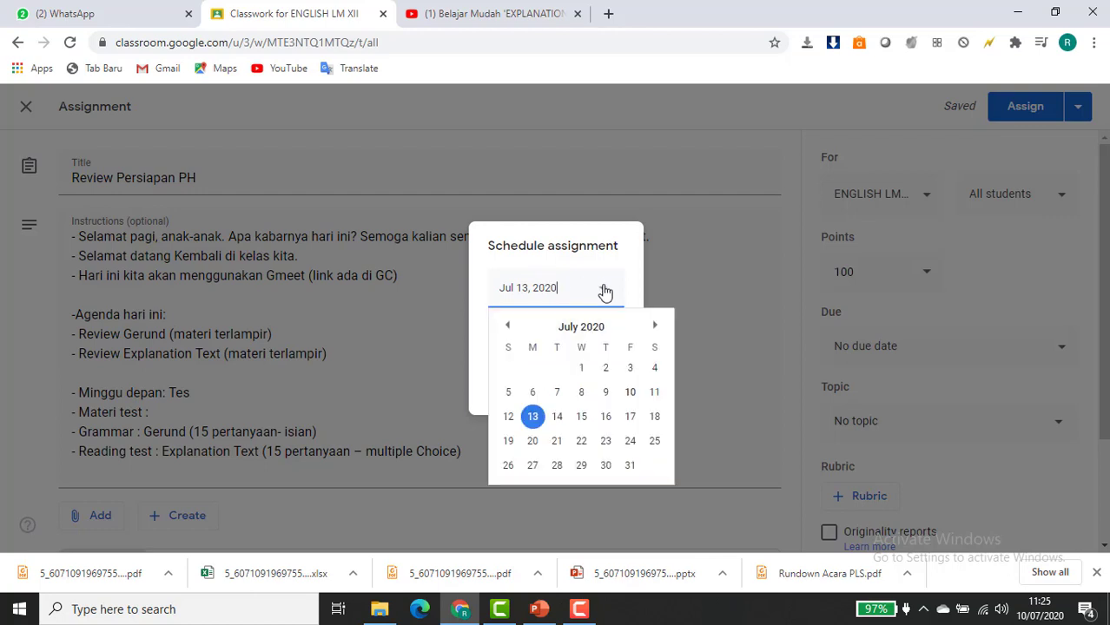
{"action": "left_click", "coordinate": [537, 419]}
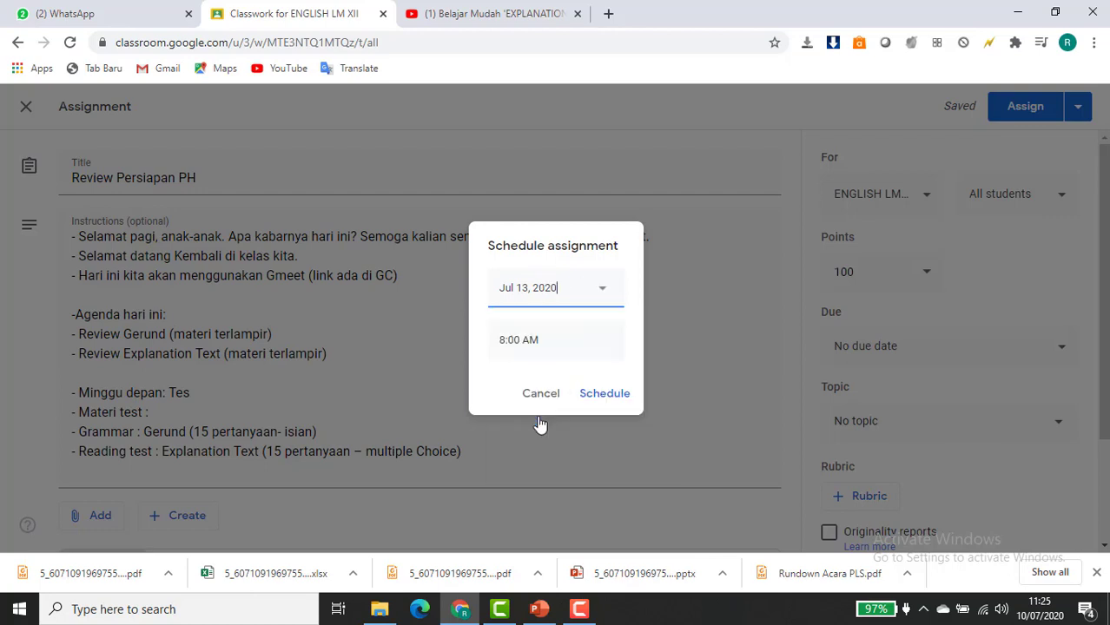
Set the assignment's scheduled time to 10:00 AM and confirm the schedule.
{"action": "left_click", "coordinate": [530, 339]}
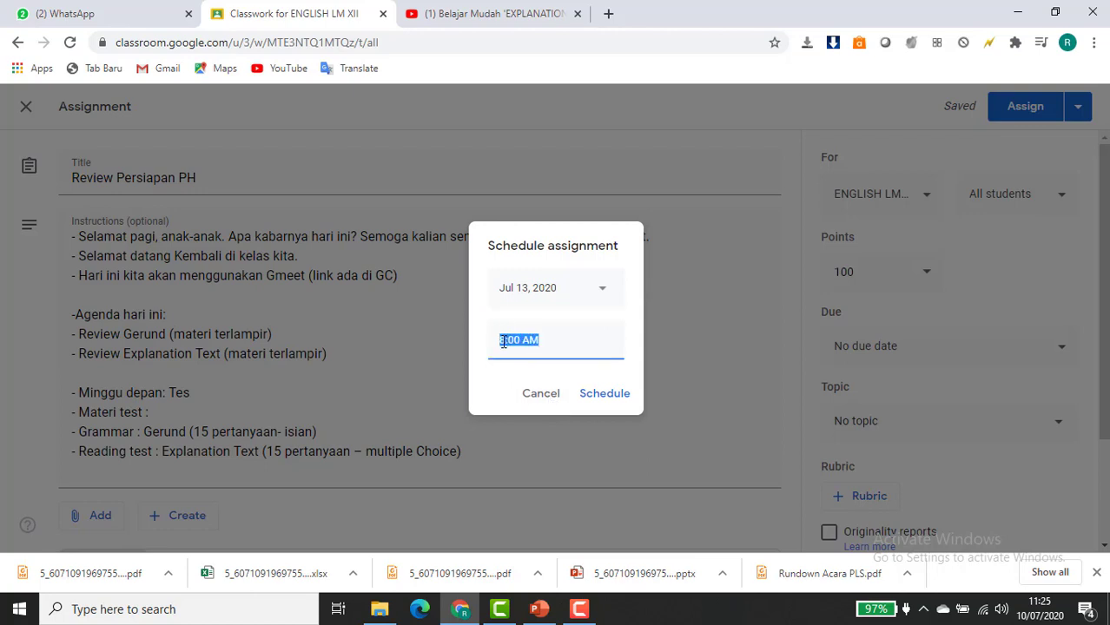
{"action": "left_click", "coordinate": [502, 341]}
{"action": "key", "text": "Delete"}
{"action": "type", "text": "7"}
{"action": "type", "text": "0"}
{"action": "left_click", "coordinate": [618, 402]}
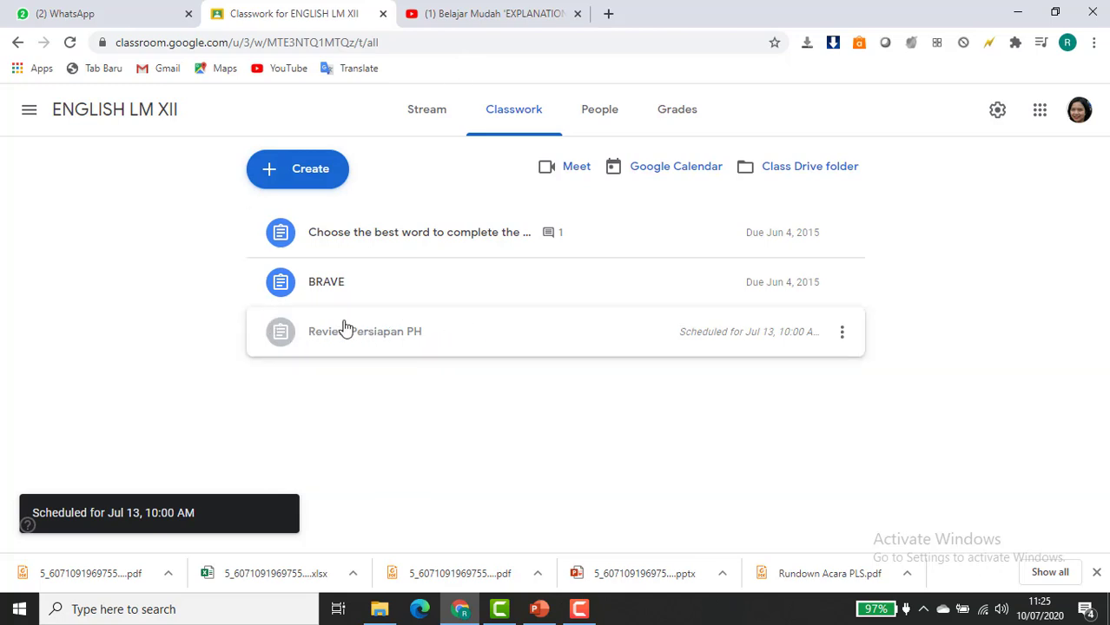
Look through the class Stream, return to Classwork and expand the scheduled Review Persiapan PH assignment to read its details.
{"action": "left_click", "coordinate": [437, 112]}
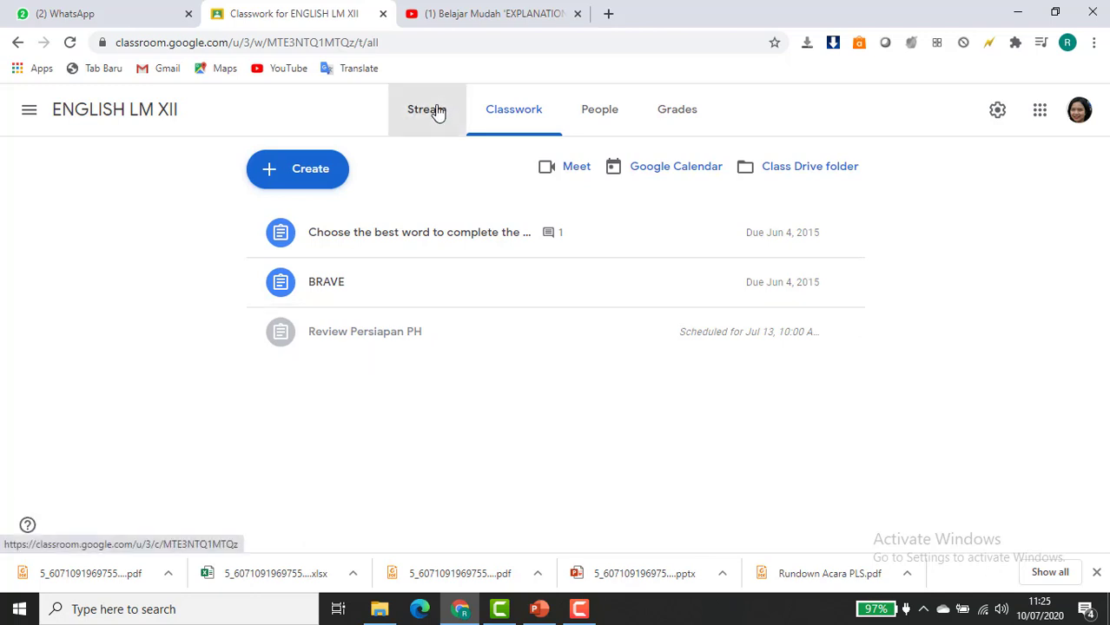
{"action": "scroll", "coordinate": [390, 396], "scroll_direction": "down", "scroll_amount": 2}
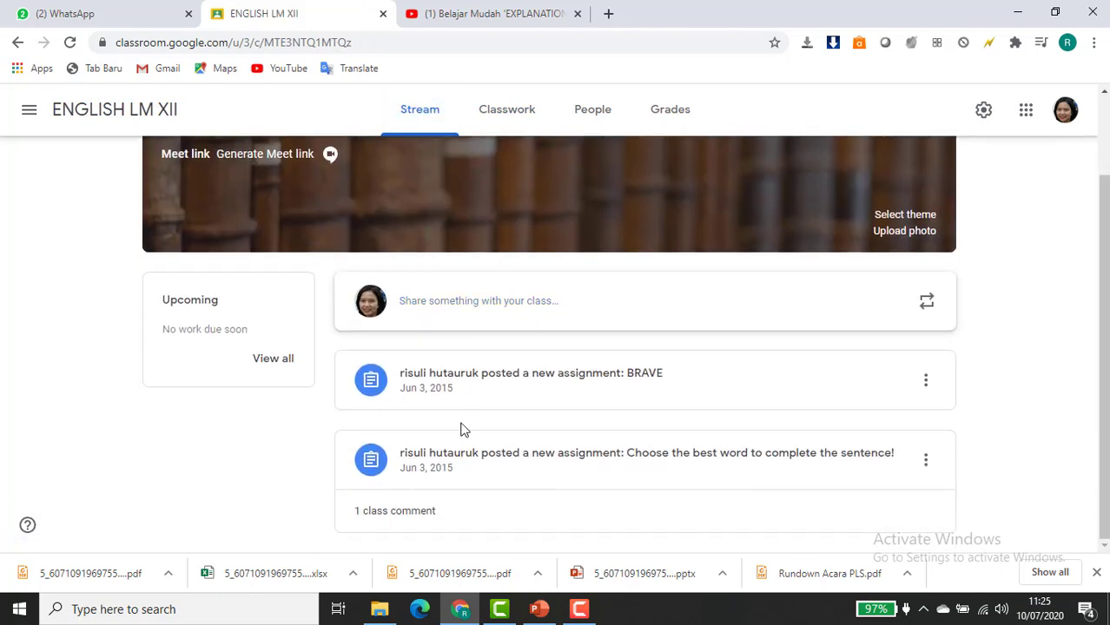
{"action": "scroll", "coordinate": [448, 374], "scroll_direction": "up", "scroll_amount": 2}
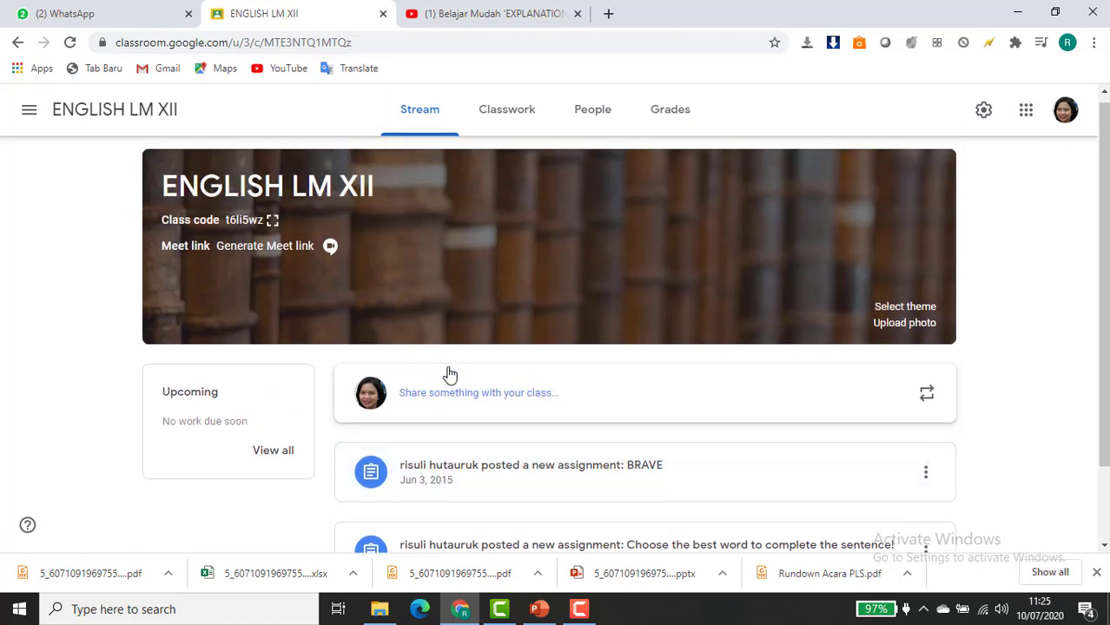
{"action": "left_click", "coordinate": [509, 126]}
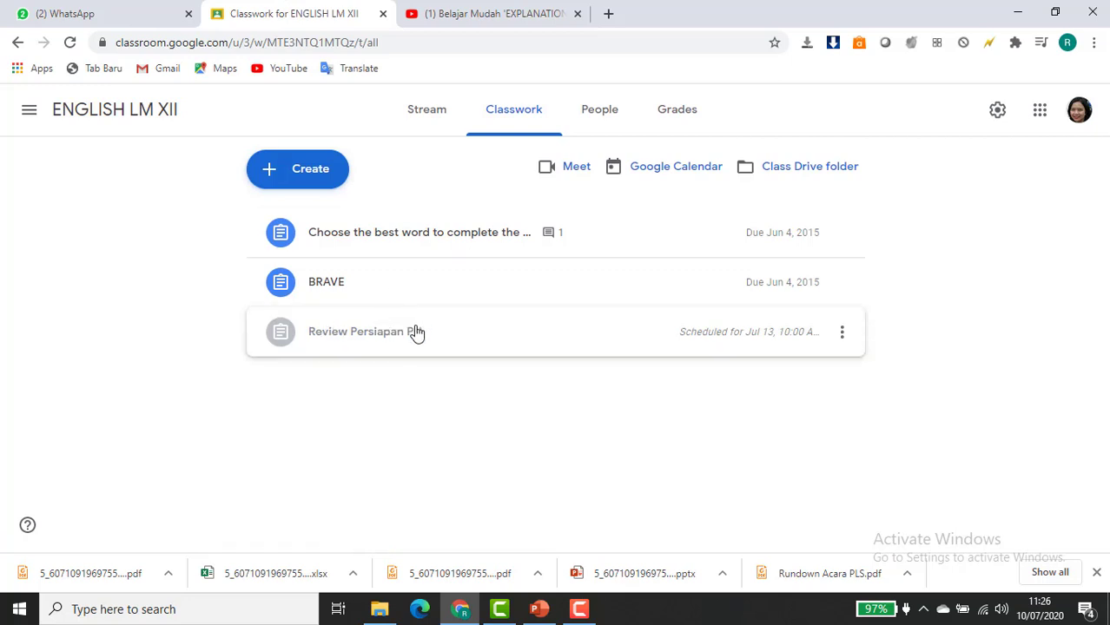
{"action": "left_click", "coordinate": [804, 336]}
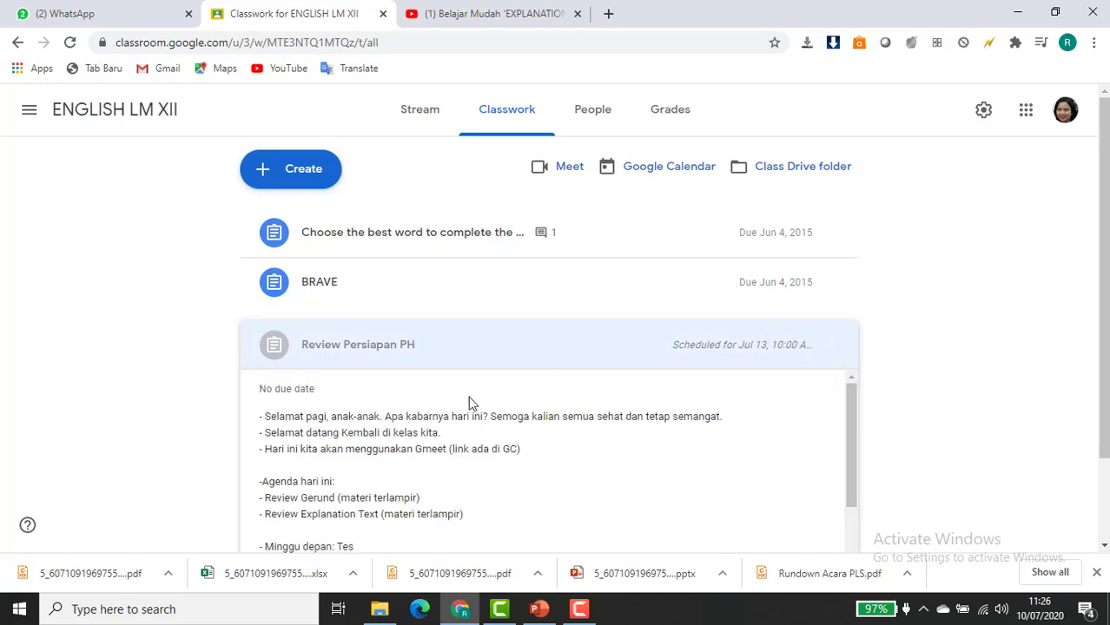
{"action": "scroll", "coordinate": [470, 402], "scroll_direction": "down", "scroll_amount": 3}
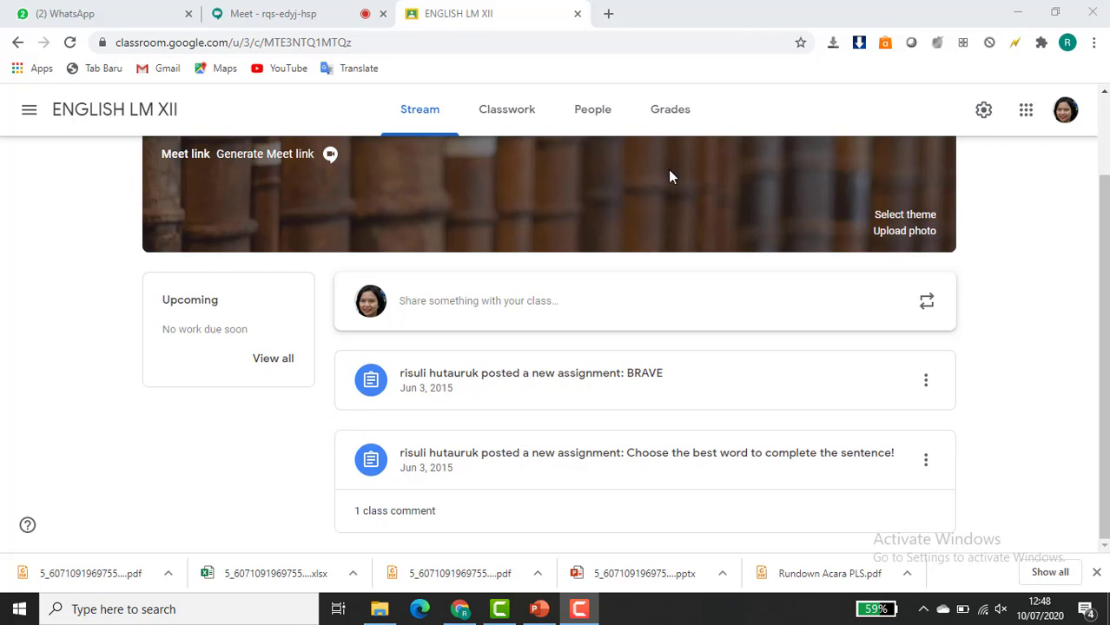
Compare the class Stream with the Classwork page that lists the assignments and the BAHASA INGGRIS topic.
{"action": "left_click", "coordinate": [504, 117]}
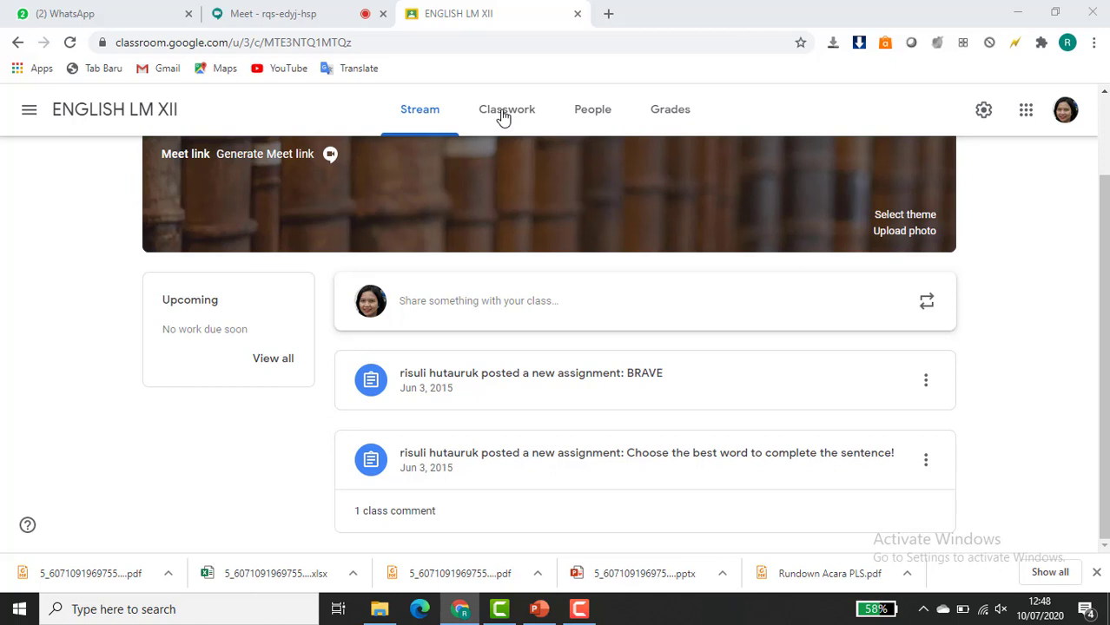
{"action": "left_click", "coordinate": [503, 118]}
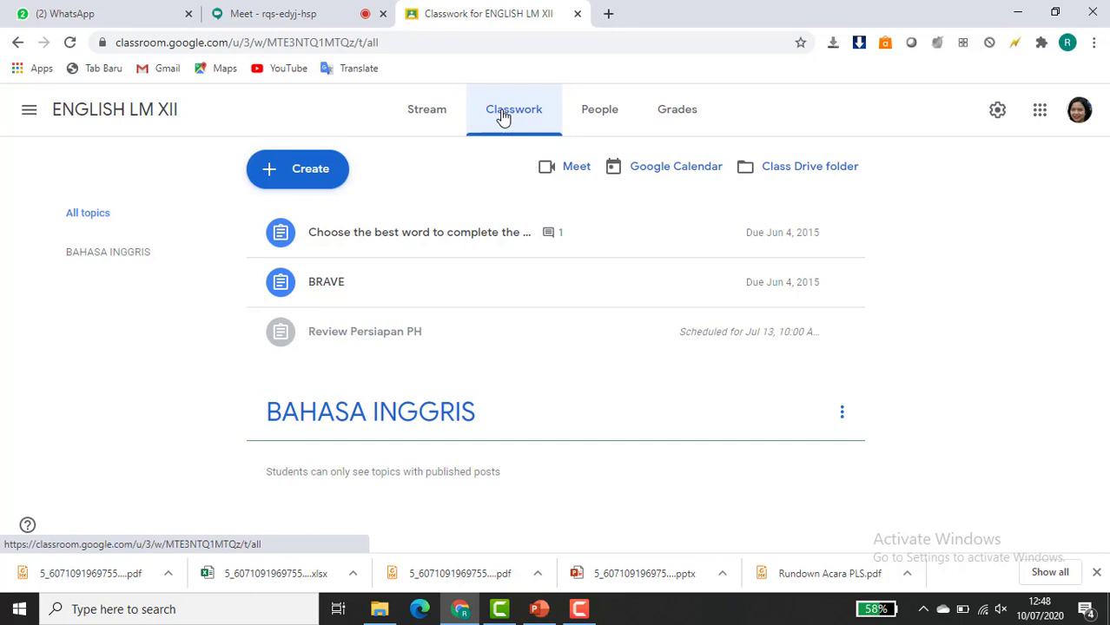
{"action": "left_click", "coordinate": [432, 116]}
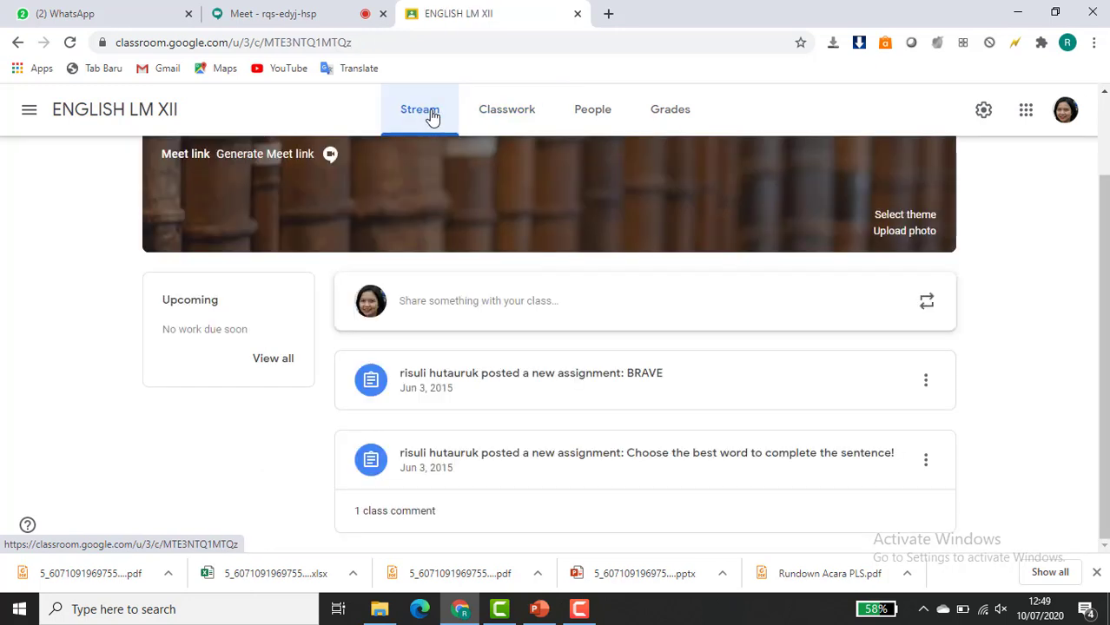
{"action": "left_click", "coordinate": [508, 109]}
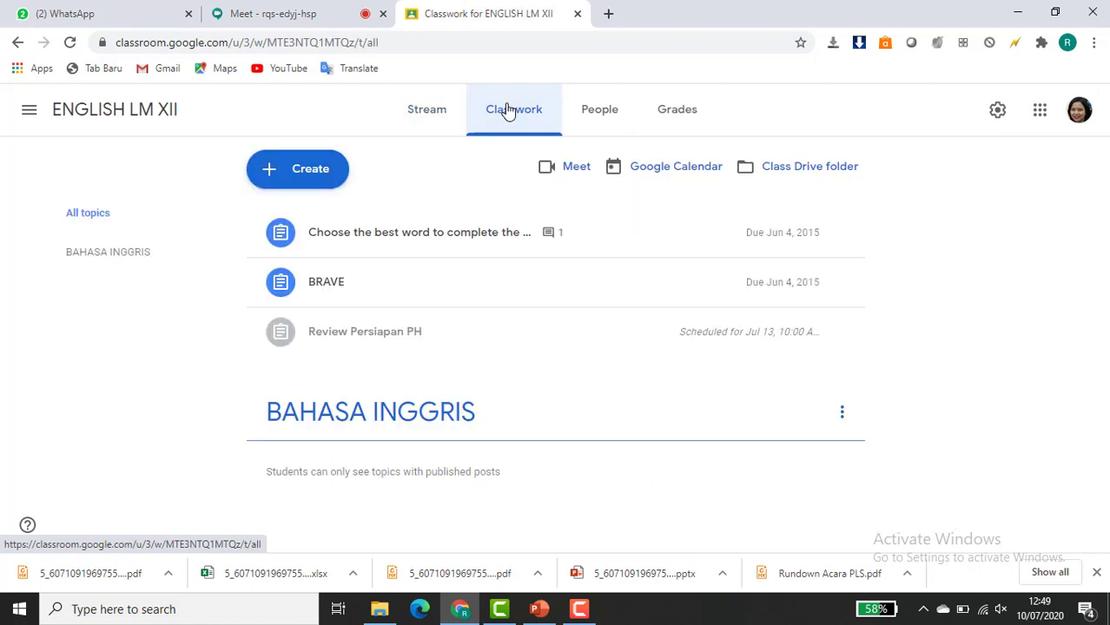
Edit the scheduled Review Persiapan PH assignment, set its topic to BAHASA INGGRIS and schedule it again.
{"action": "left_click", "coordinate": [363, 340]}
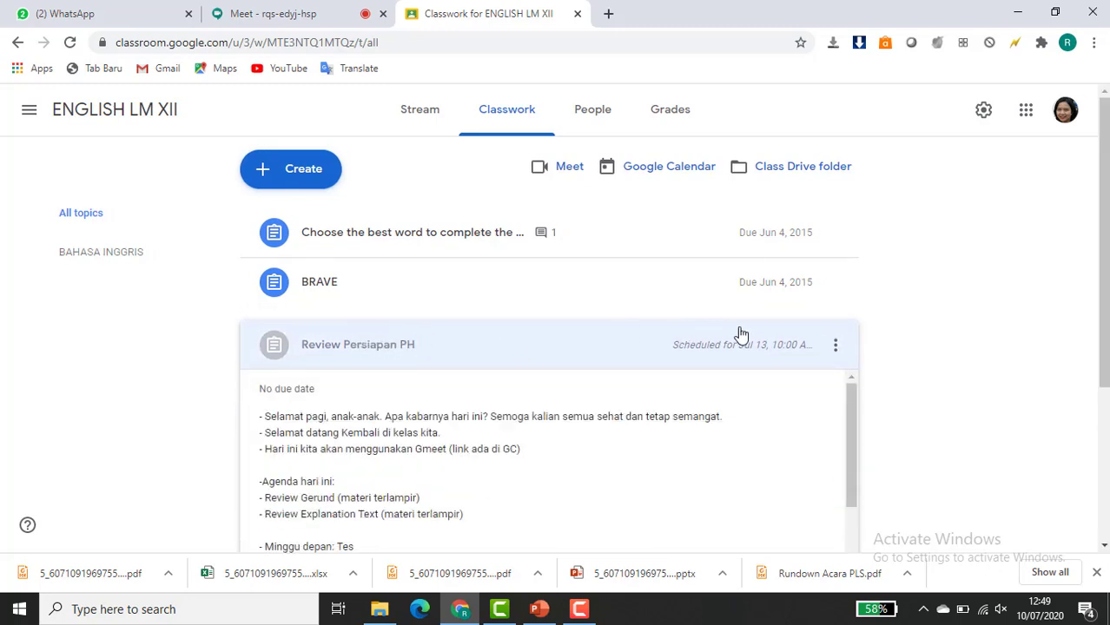
{"action": "left_click", "coordinate": [837, 346]}
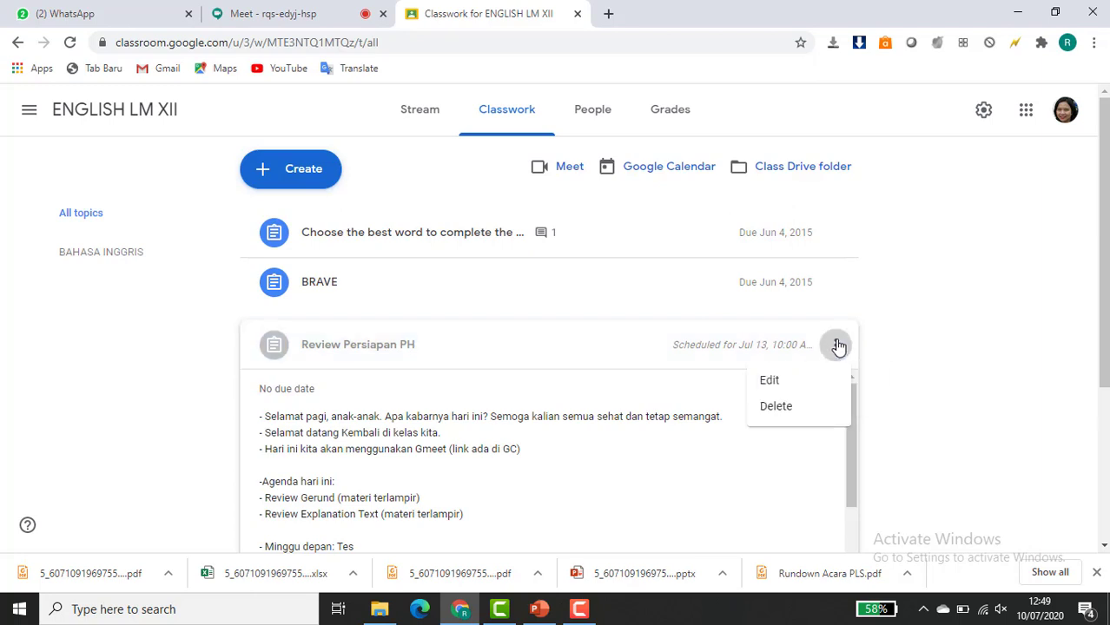
{"action": "left_click", "coordinate": [770, 384]}
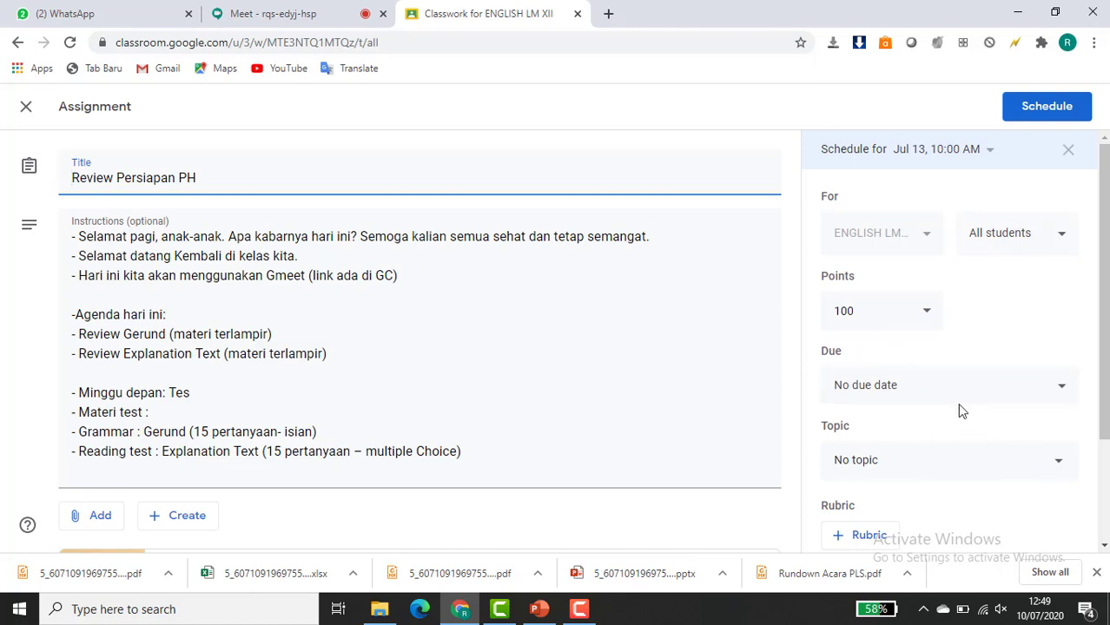
{"action": "left_click", "coordinate": [1058, 468]}
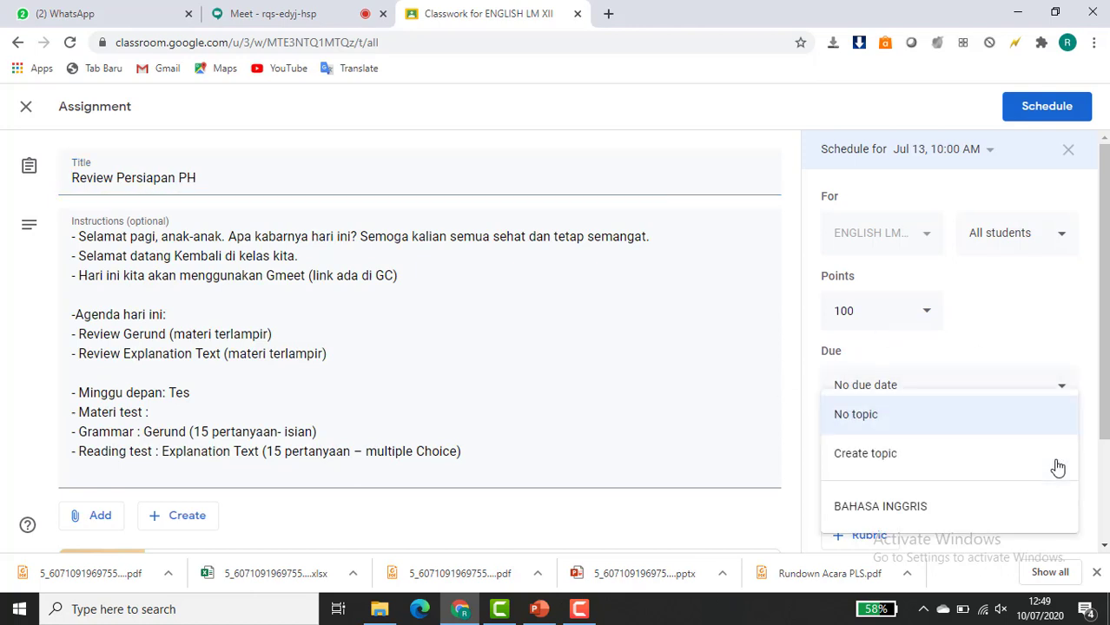
{"action": "left_click", "coordinate": [880, 512]}
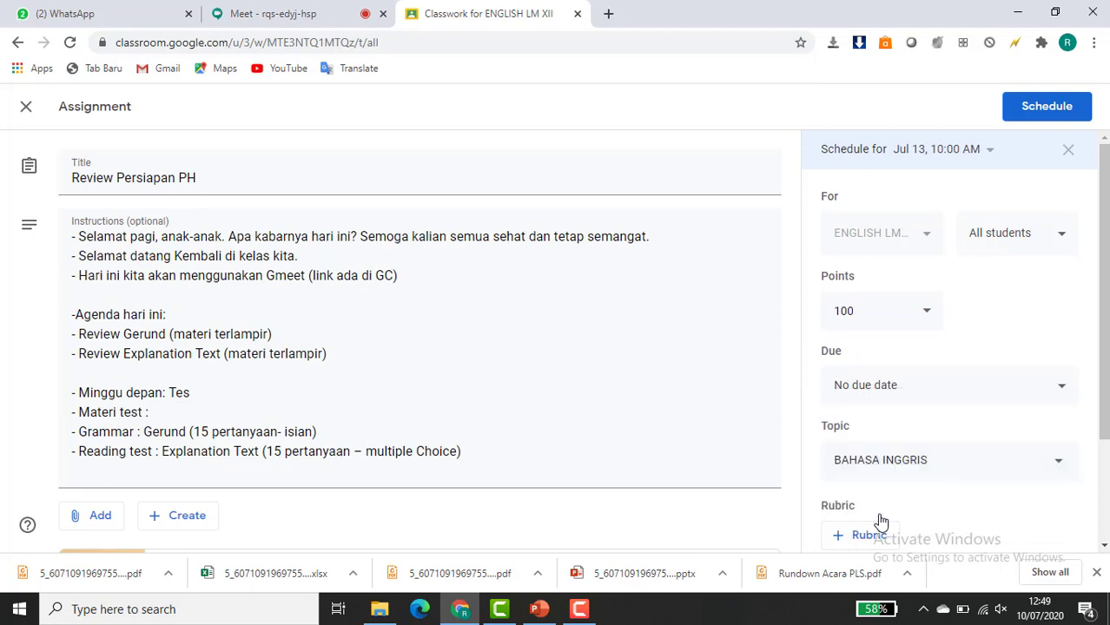
{"action": "left_click", "coordinate": [1042, 118]}
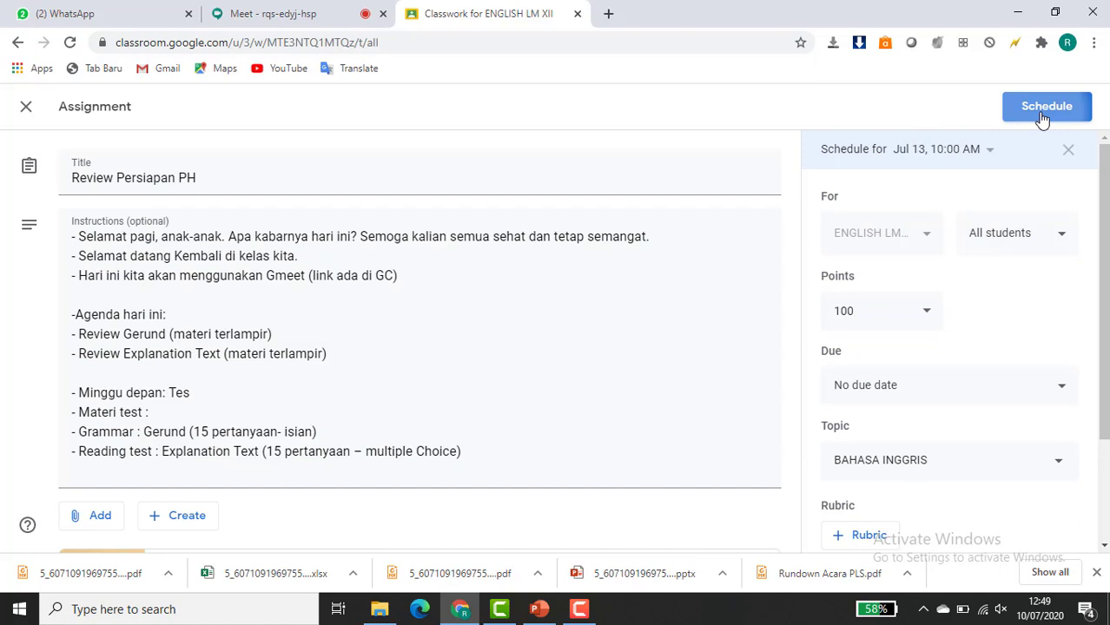